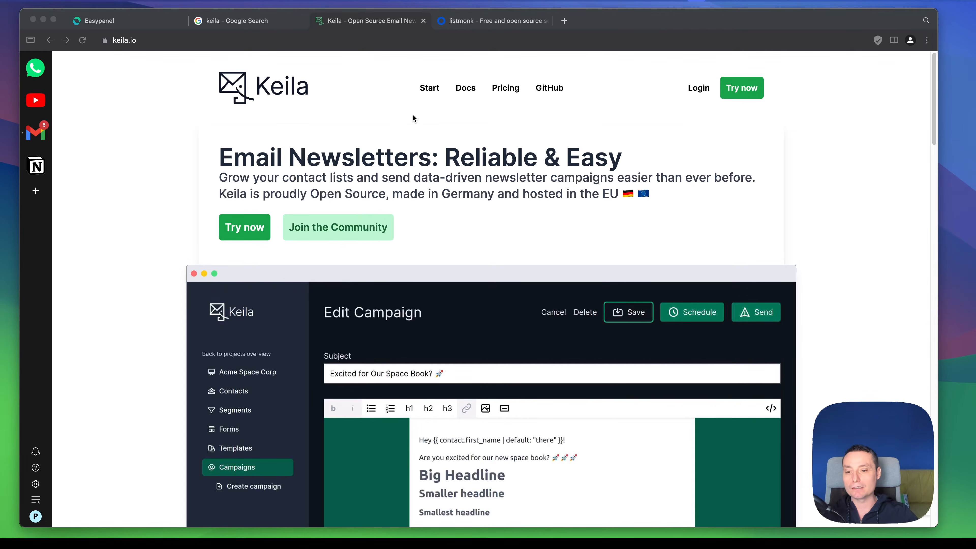
Step: Look over the Keila homepage and the listmonk homepage to compare the two newsletter tools
{"action": "scroll", "coordinate": [412, 115], "scroll_direction": "down", "scroll_amount": 1}
{"action": "scroll", "coordinate": [413, 113], "scroll_direction": "down", "scroll_amount": 5}
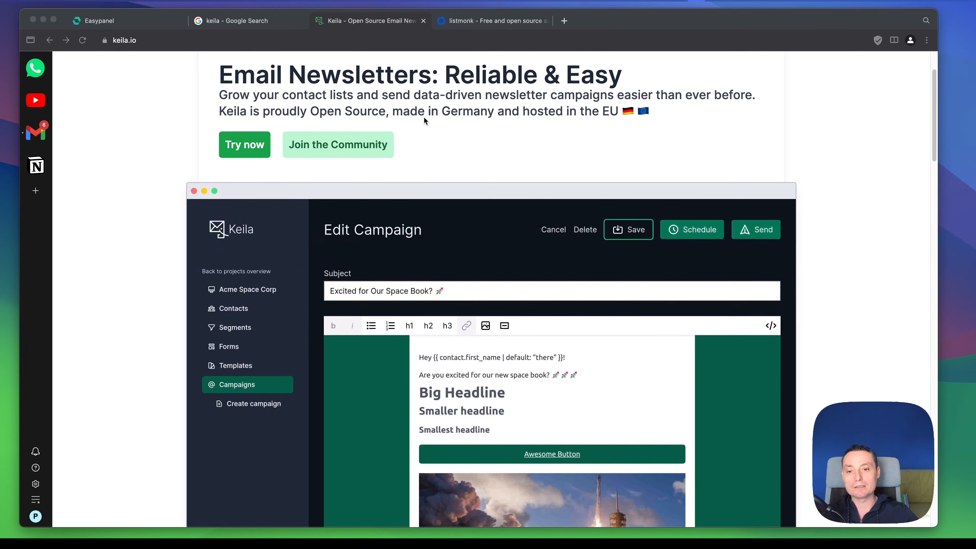
{"action": "scroll", "coordinate": [480, 74], "scroll_direction": "down", "scroll_amount": 5}
{"action": "left_click", "coordinate": [498, 21]}
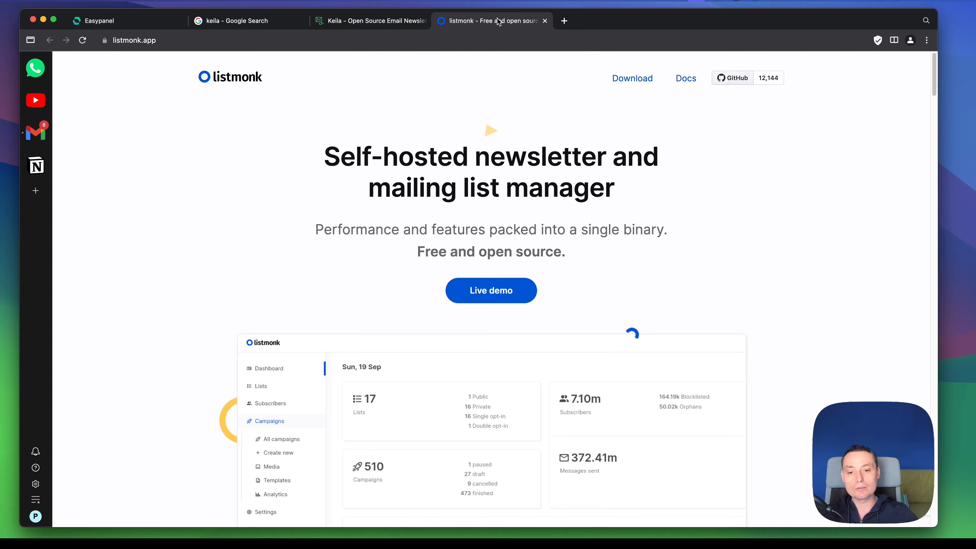
{"action": "scroll", "coordinate": [576, 171], "scroll_direction": "down", "scroll_amount": 10}
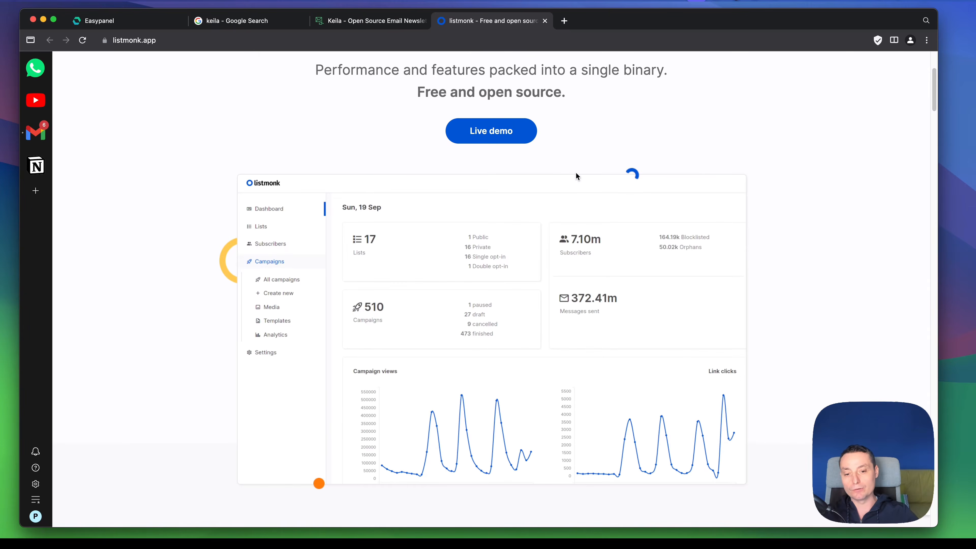
{"action": "scroll", "coordinate": [575, 176], "scroll_direction": "up", "scroll_amount": 10}
Step: Return to the Keila site and examine its campaign editor preview, newsletter sign-up form and feature list
{"action": "left_click", "coordinate": [361, 22]}
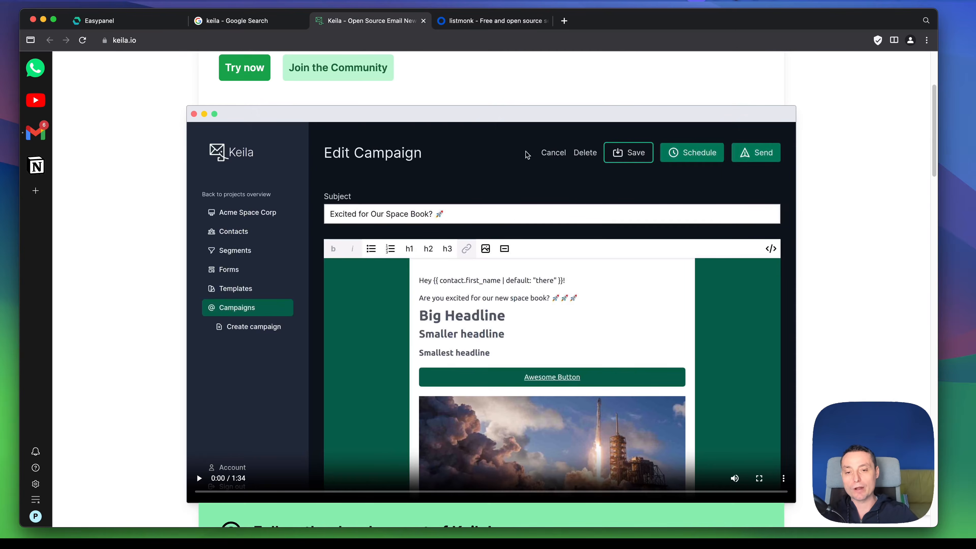
{"action": "scroll", "coordinate": [579, 191], "scroll_direction": "down", "scroll_amount": 6}
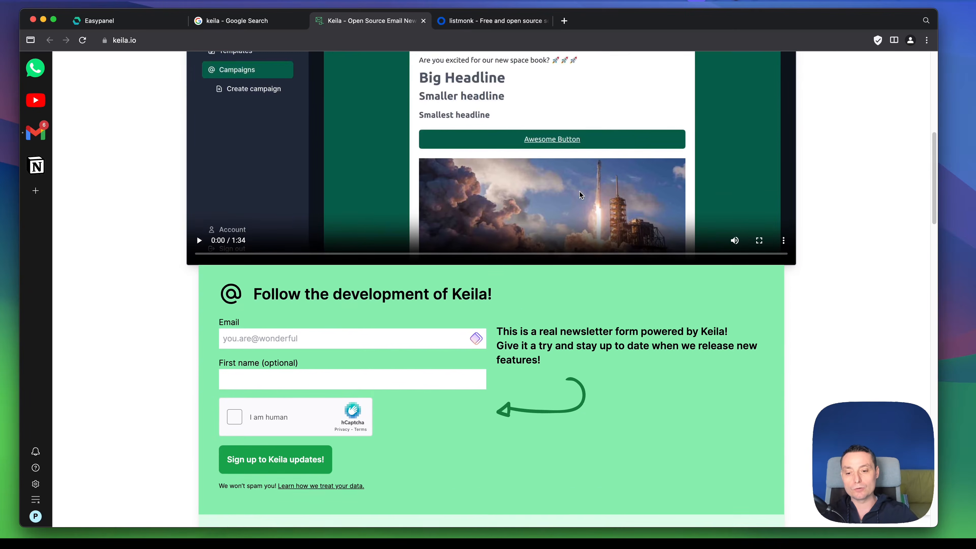
{"action": "scroll", "coordinate": [580, 194], "scroll_direction": "down", "scroll_amount": 3}
{"action": "scroll", "coordinate": [580, 195], "scroll_direction": "down", "scroll_amount": 3}
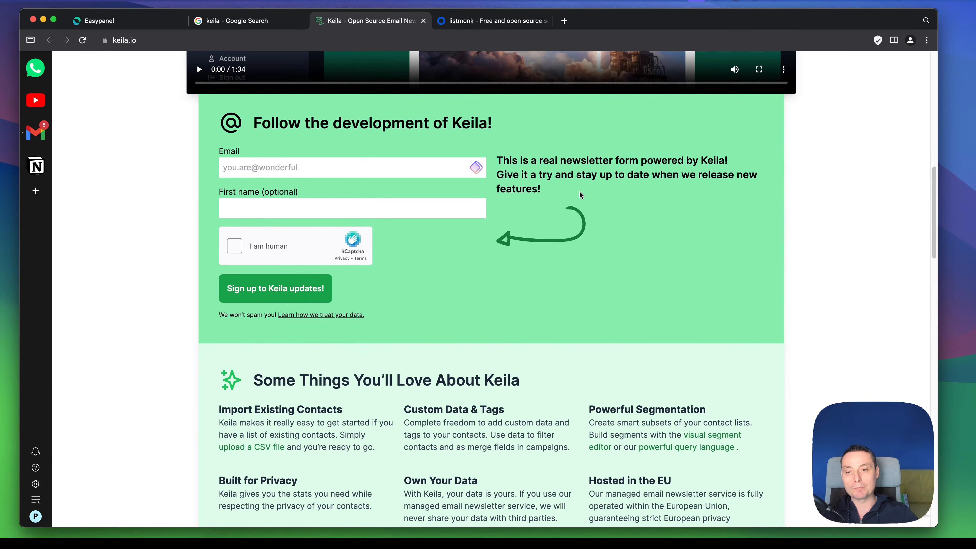
{"action": "scroll", "coordinate": [580, 195], "scroll_direction": "down", "scroll_amount": 6}
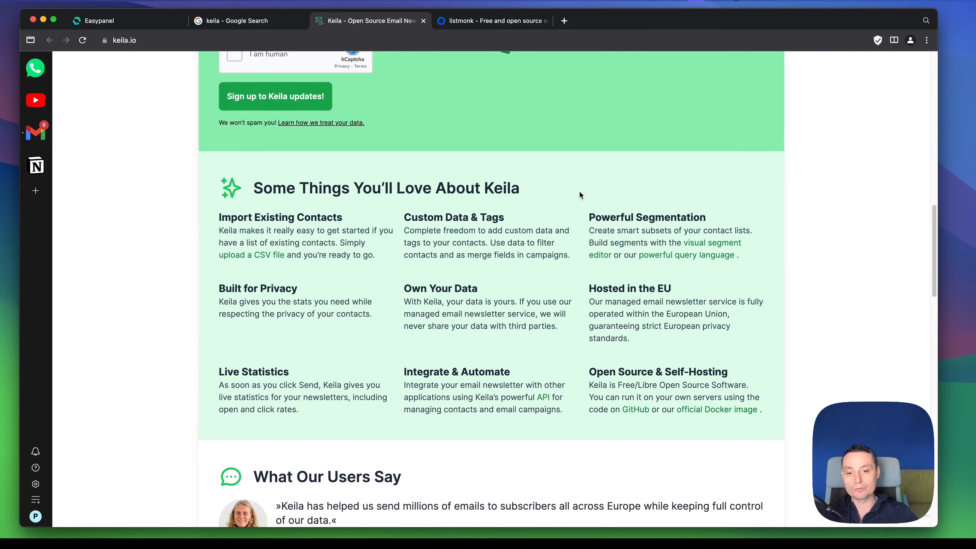
{"action": "scroll", "coordinate": [579, 191], "scroll_direction": "up", "scroll_amount": 20}
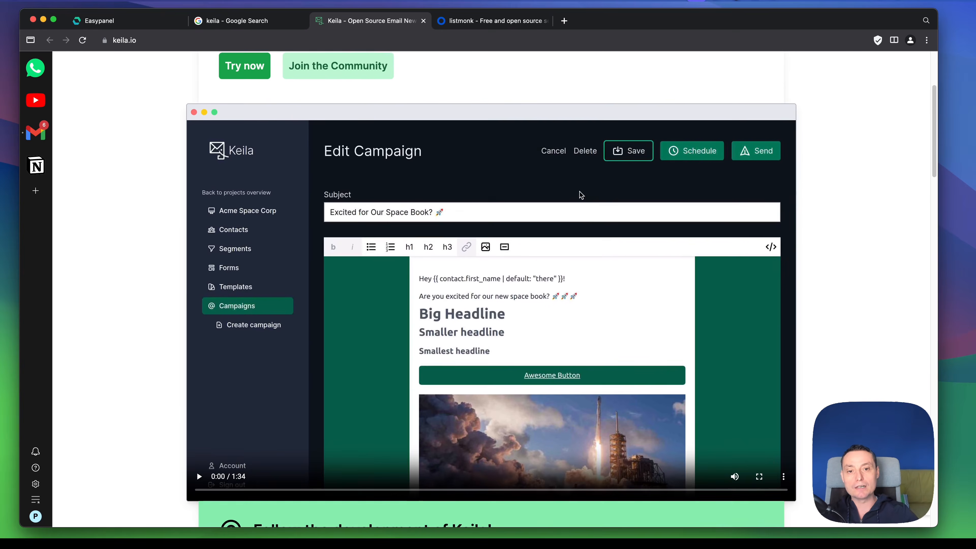
{"action": "scroll", "coordinate": [579, 191], "scroll_direction": "up", "scroll_amount": 2}
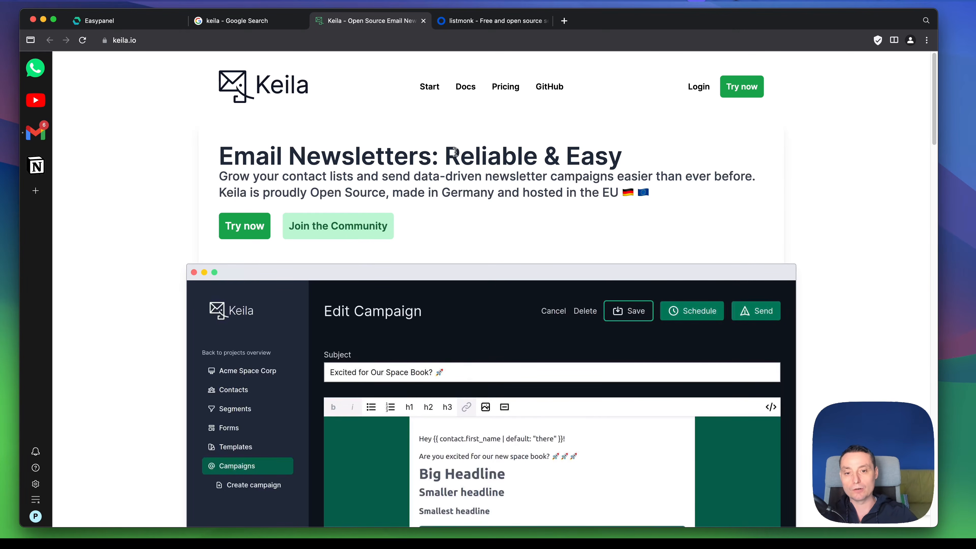
{"action": "scroll", "coordinate": [468, 155], "scroll_direction": "down", "scroll_amount": 15}
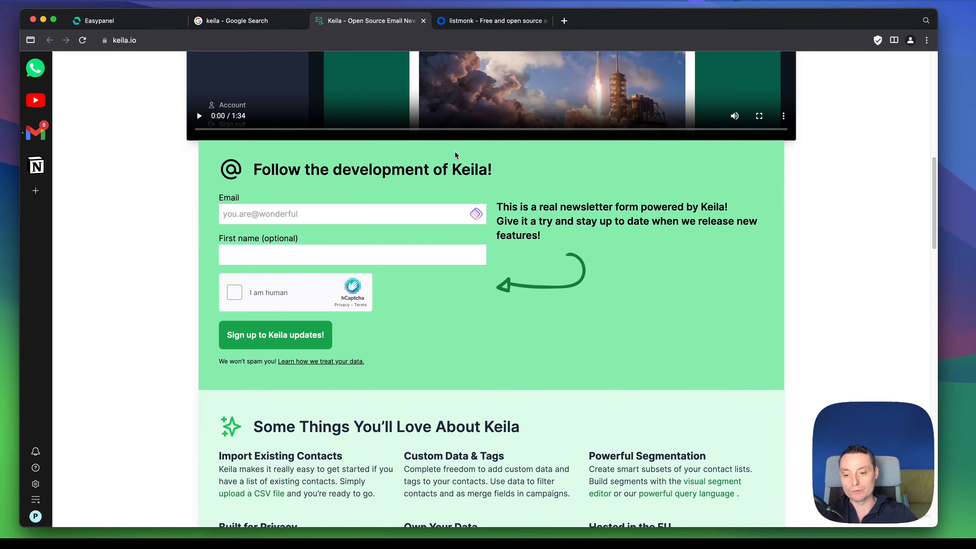
{"action": "scroll", "coordinate": [455, 152], "scroll_direction": "down", "scroll_amount": 2}
{"action": "scroll", "coordinate": [454, 152], "scroll_direction": "up", "scroll_amount": 1}
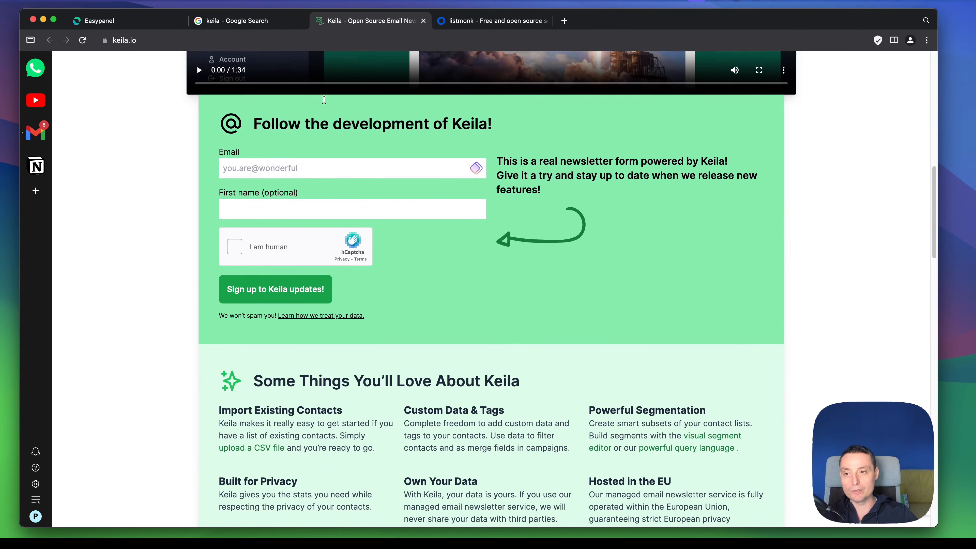
Step: Switch to Easypanel and create a new project named keila
{"action": "left_click", "coordinate": [130, 23]}
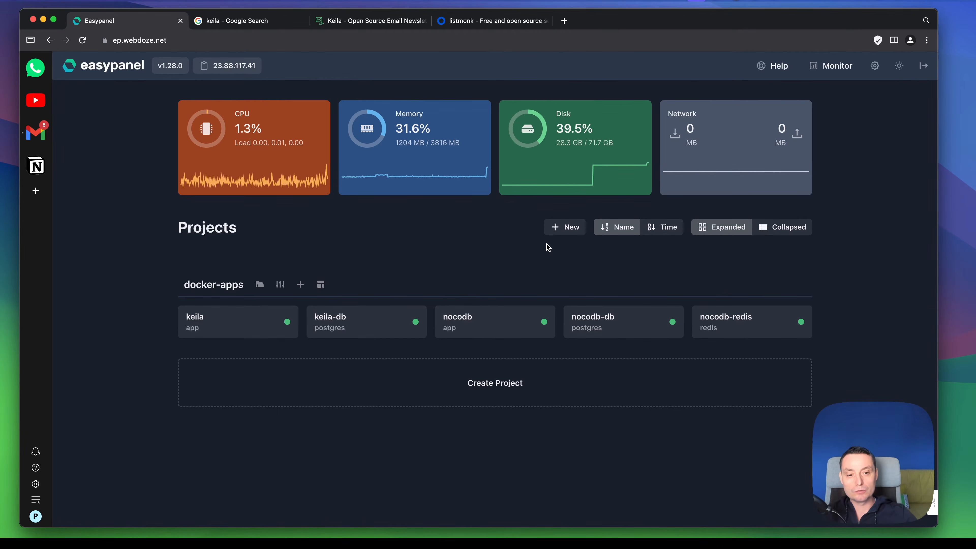
{"action": "left_click", "coordinate": [553, 230]}
{"action": "left_click", "coordinate": [440, 152]}
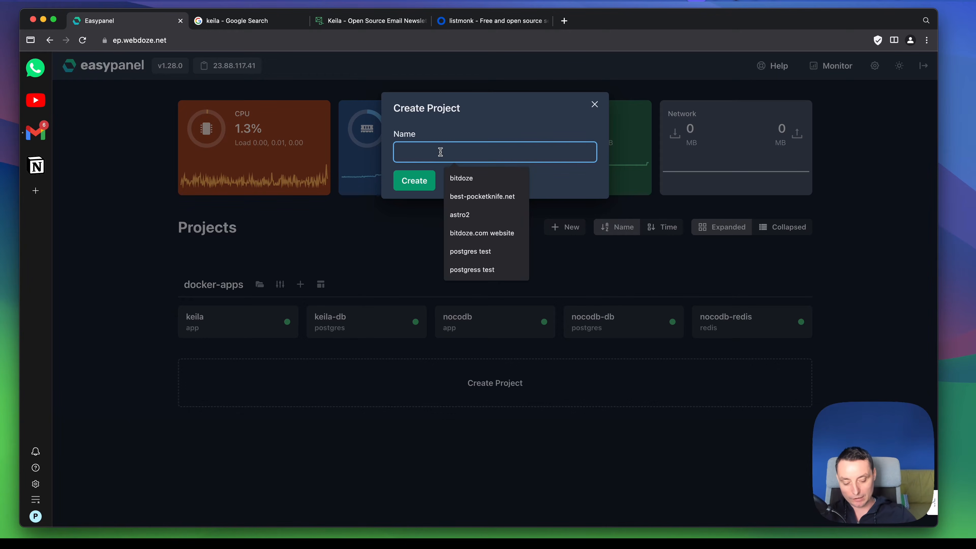
{"action": "type", "text": "keila"}
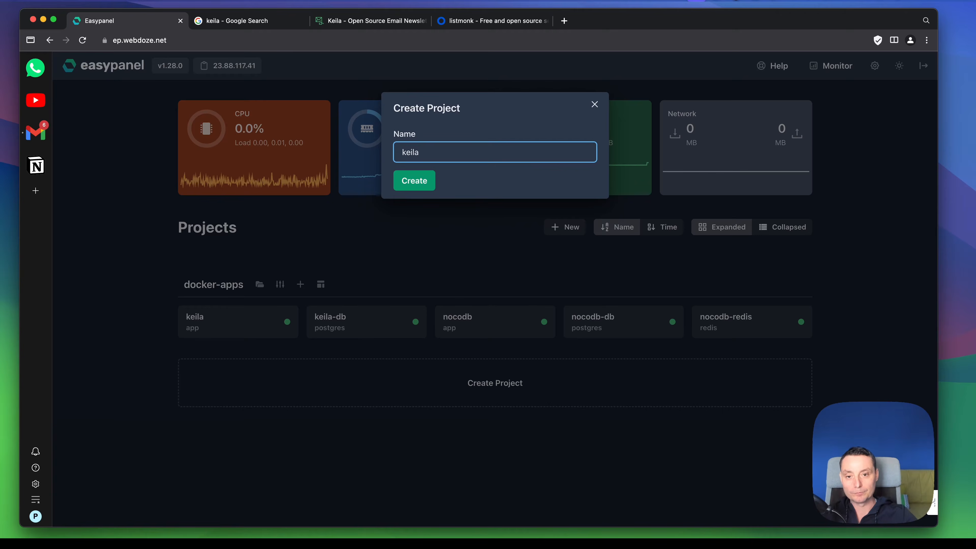
{"action": "left_click", "coordinate": [425, 184]}
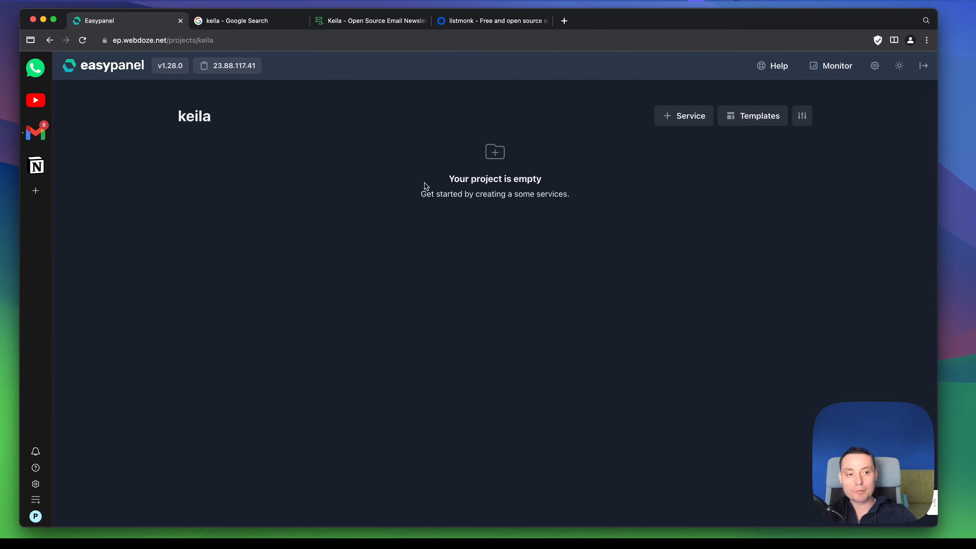
Step: Search the project's templates for keila and open the Keila template's creation form
{"action": "left_click", "coordinate": [745, 124]}
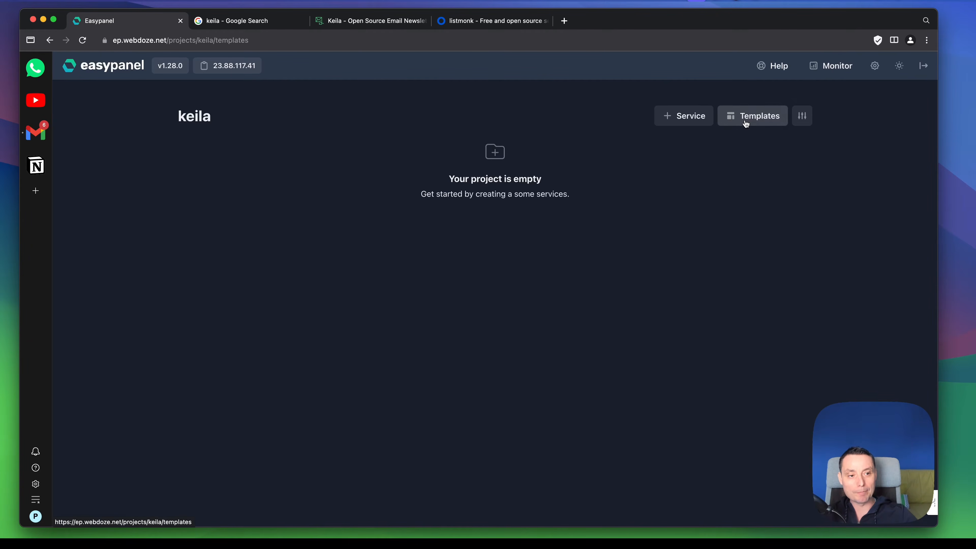
{"action": "left_click", "coordinate": [673, 151]}
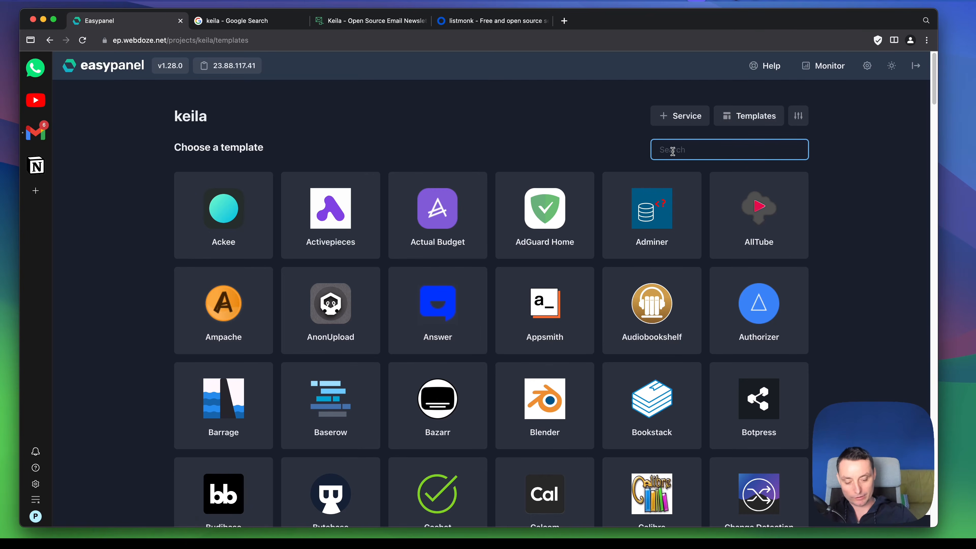
{"action": "type", "text": "keila"}
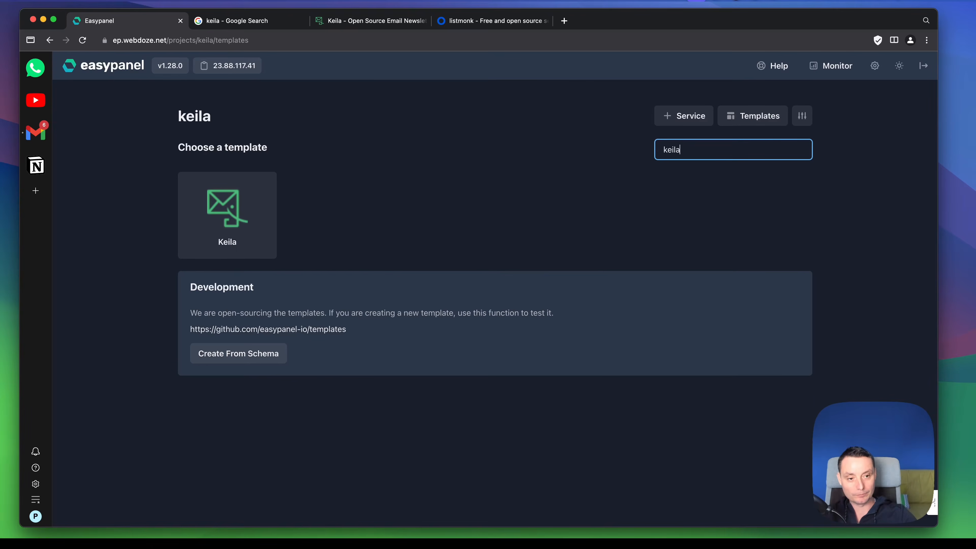
{"action": "left_click", "coordinate": [217, 207]}
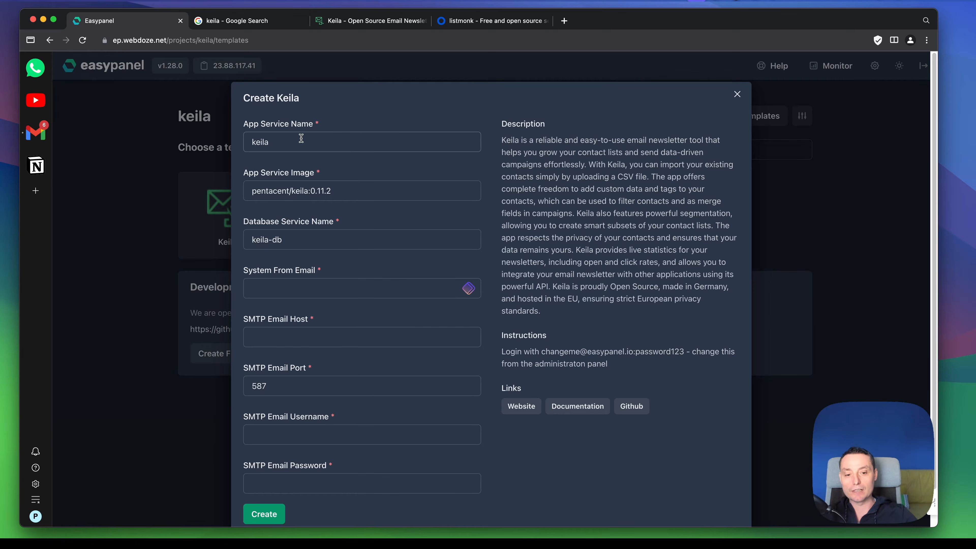
Step: Set the app service image to pentacent/keila:latest
{"action": "left_click_drag", "start_coordinate": [310, 191], "coordinate": [346, 193]}
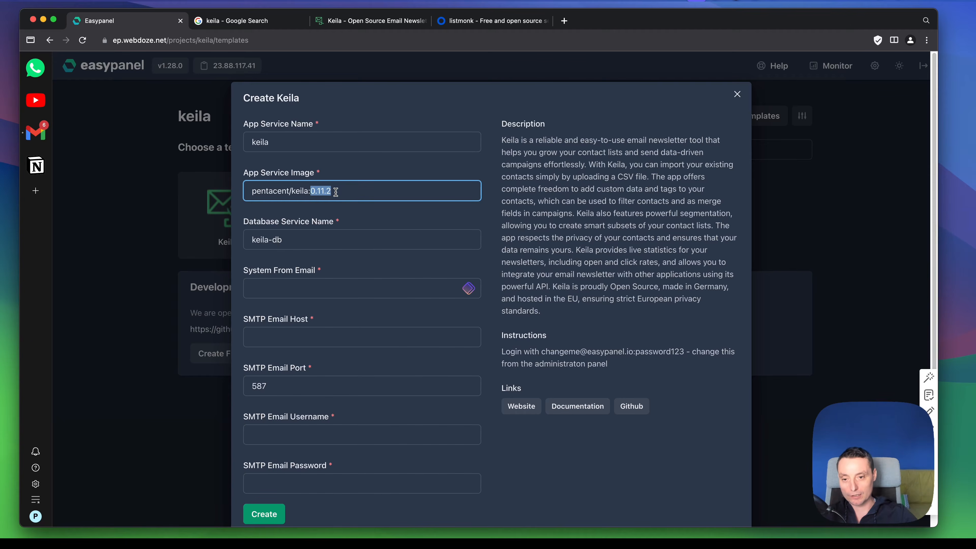
{"action": "type", "text": "latest"}
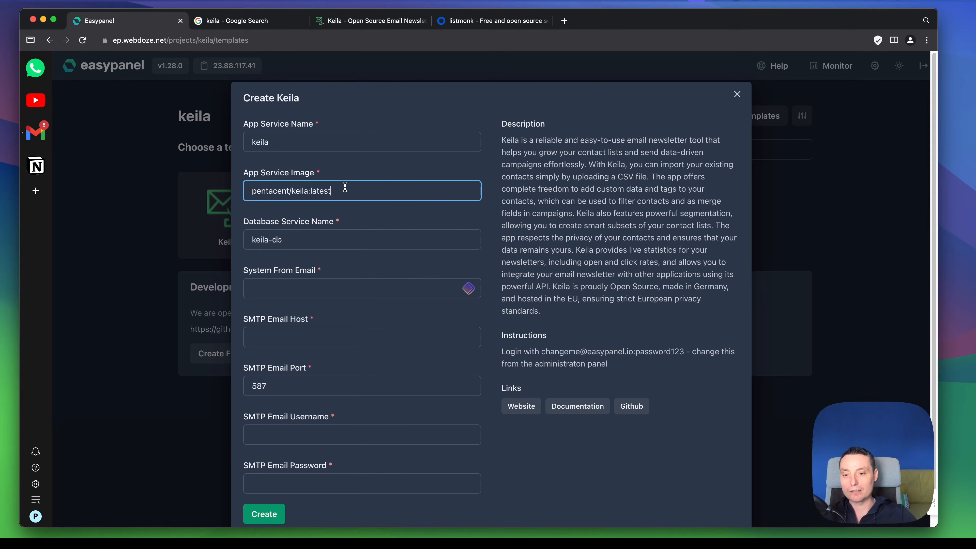
{"action": "left_click", "coordinate": [280, 240]}
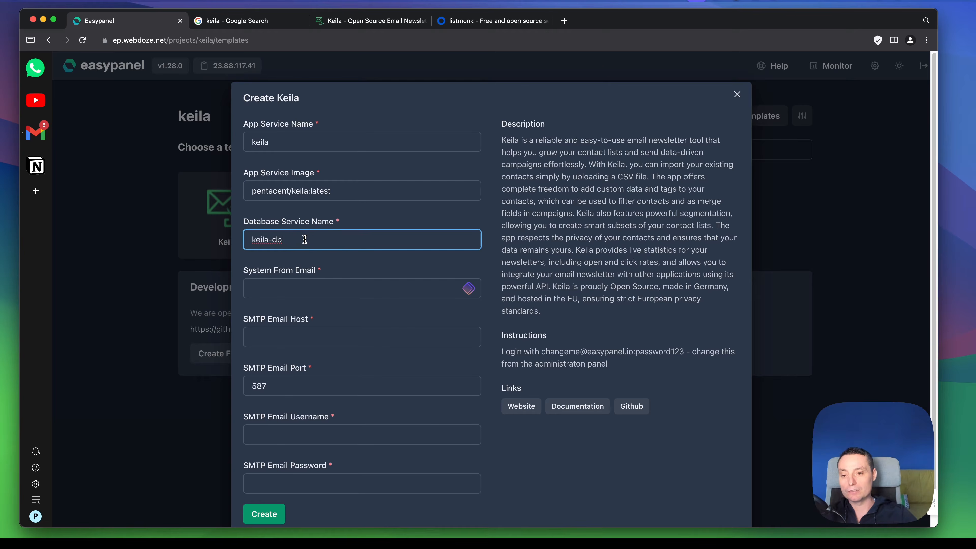
Step: Fill in the sender email, SMTP host wpdoze.com, SMTP username and SMTP password, and create the Keila service
{"action": "left_click", "coordinate": [256, 290]}
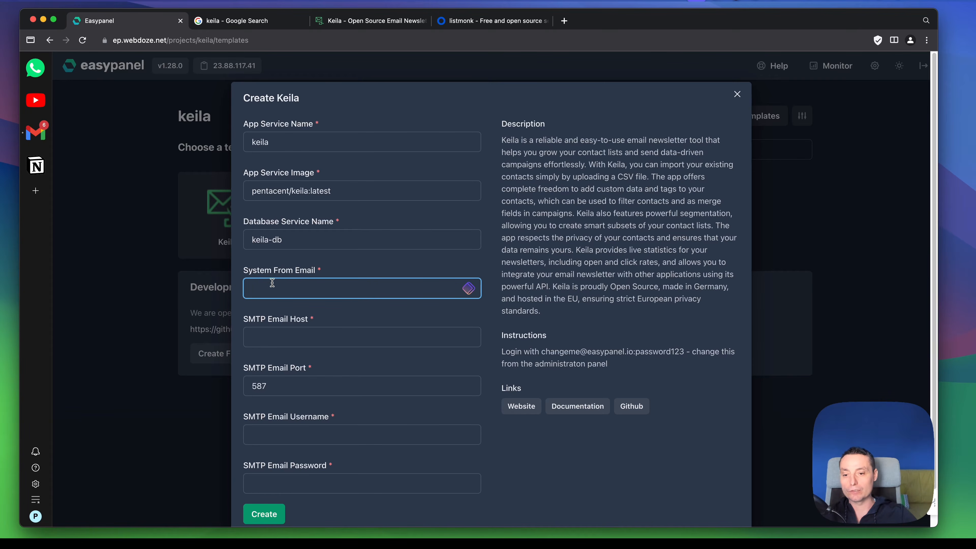
{"action": "scroll", "coordinate": [295, 271], "scroll_direction": "down", "scroll_amount": 2}
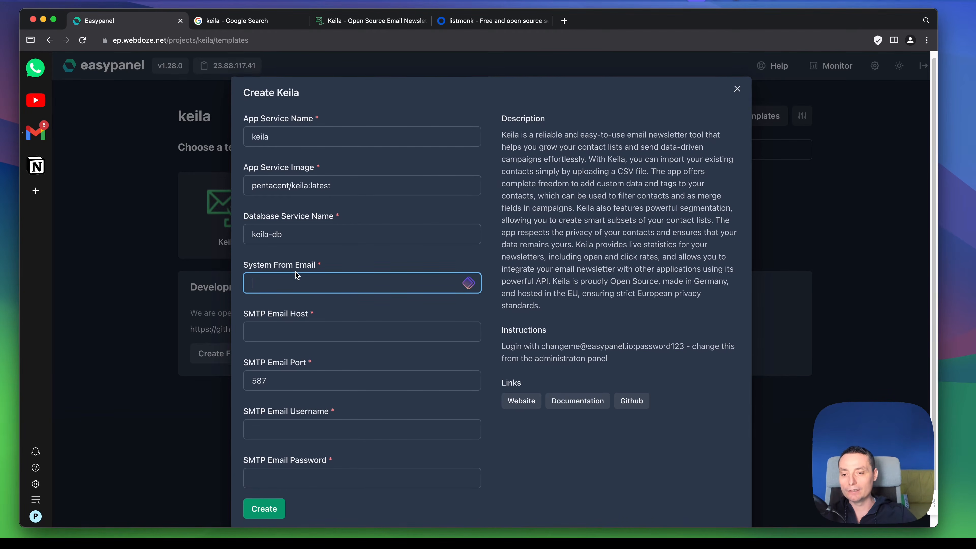
{"action": "scroll", "coordinate": [295, 276], "scroll_direction": "down", "scroll_amount": 1}
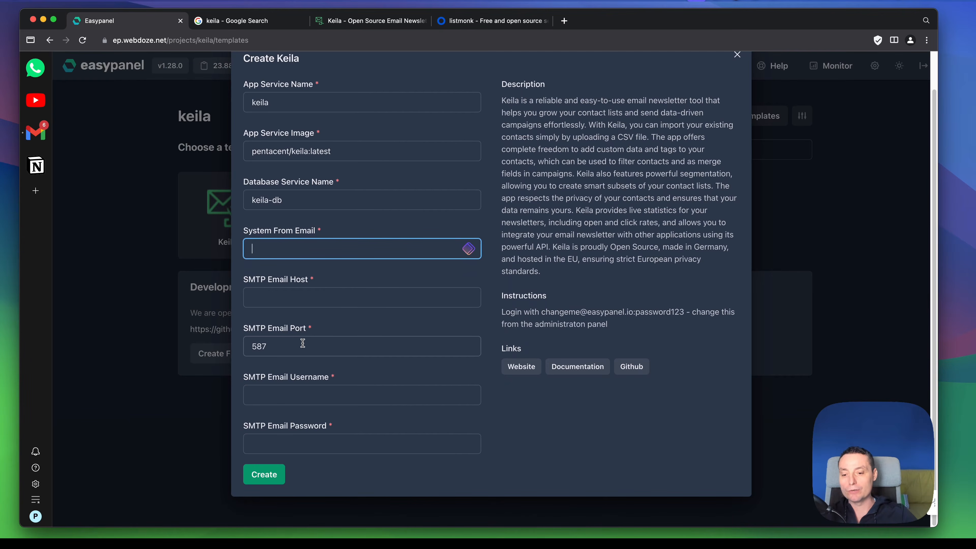
{"action": "left_click", "coordinate": [268, 252]}
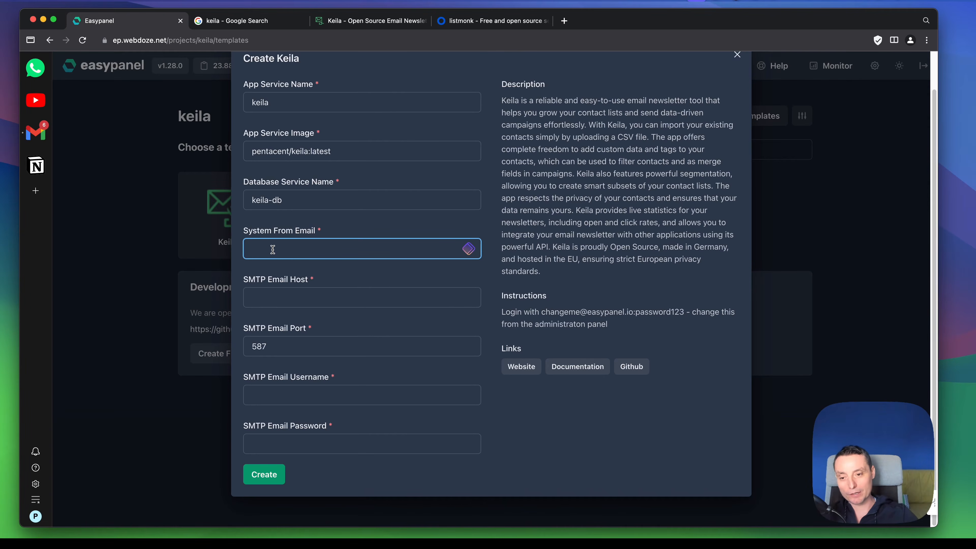
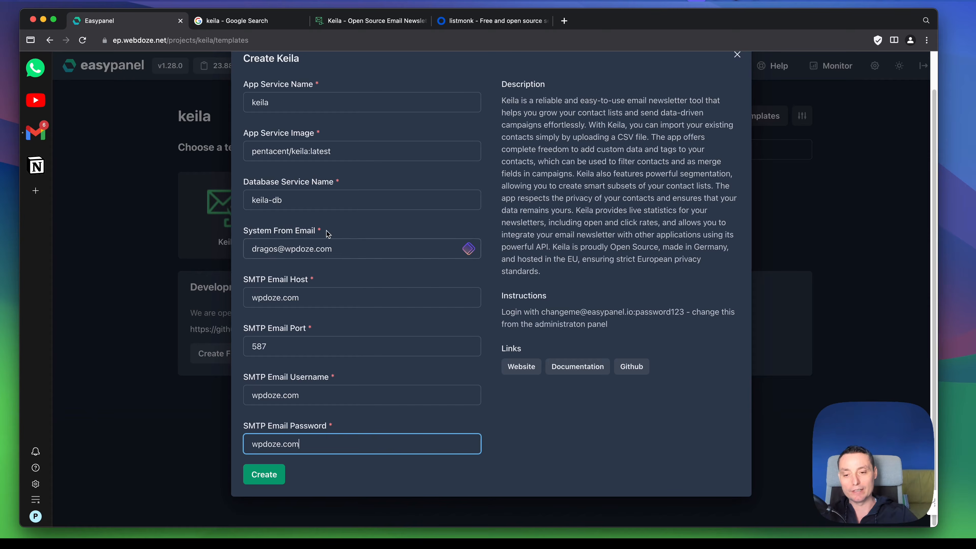
{"action": "left_click", "coordinate": [266, 475]}
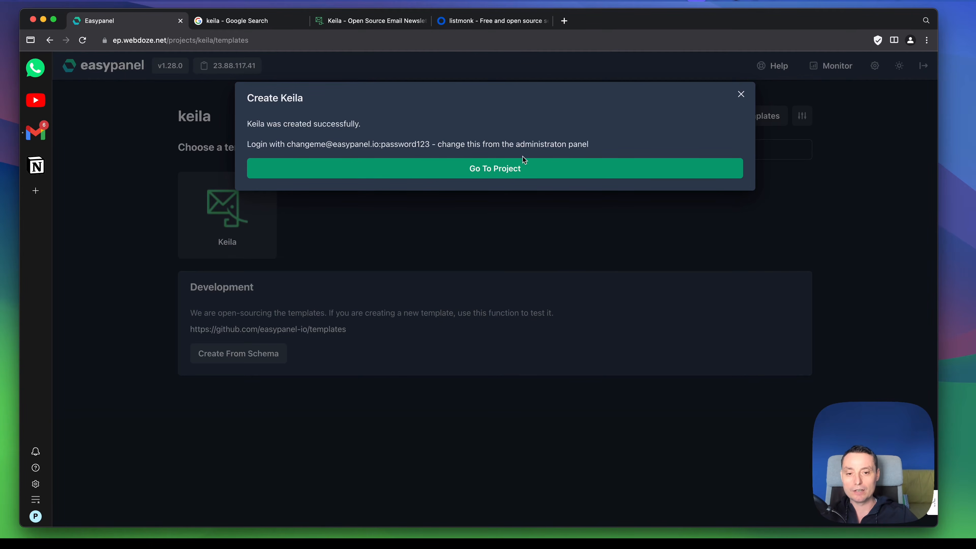
Step: Go to the new project and review the keila app's log, Docker image source and deploy webhook settings
{"action": "left_click", "coordinate": [468, 179]}
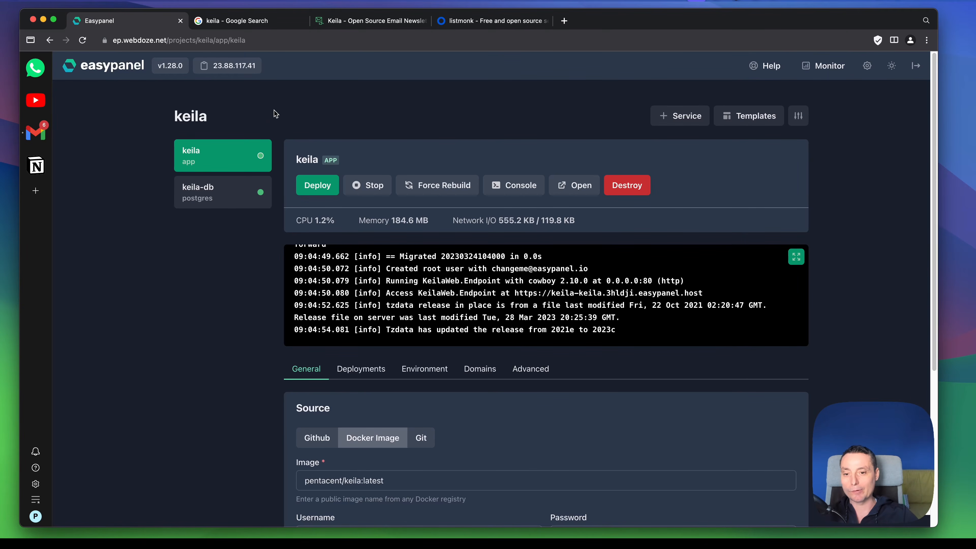
{"action": "scroll", "coordinate": [471, 144], "scroll_direction": "down", "scroll_amount": 1}
{"action": "scroll", "coordinate": [471, 144], "scroll_direction": "down", "scroll_amount": 1}
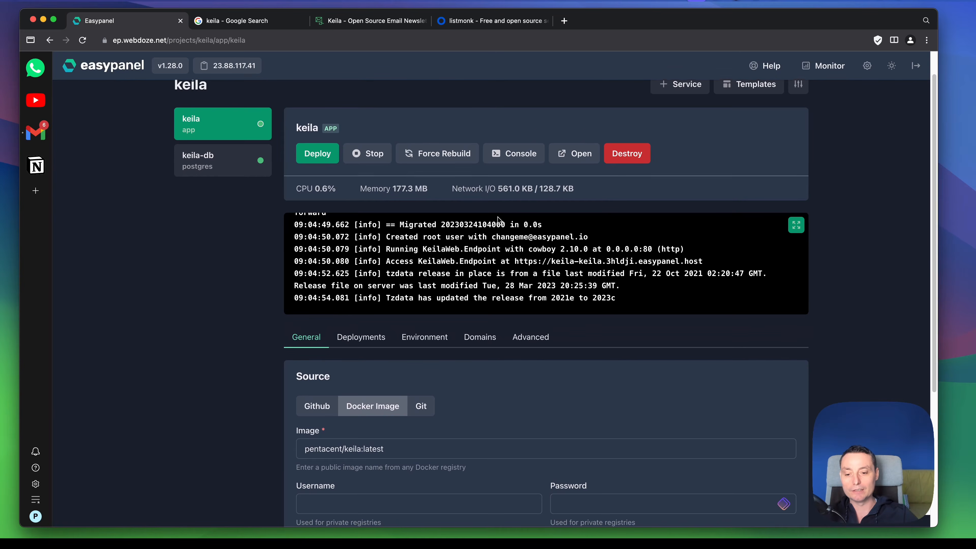
{"action": "scroll", "coordinate": [498, 208], "scroll_direction": "down", "scroll_amount": 5}
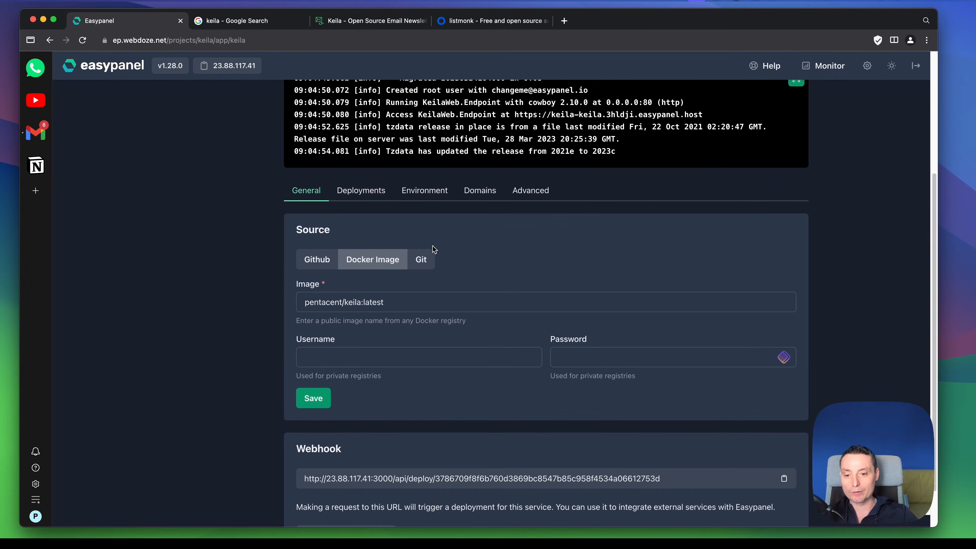
{"action": "scroll", "coordinate": [424, 261], "scroll_direction": "down", "scroll_amount": 1}
{"action": "scroll", "coordinate": [410, 277], "scroll_direction": "down", "scroll_amount": 2}
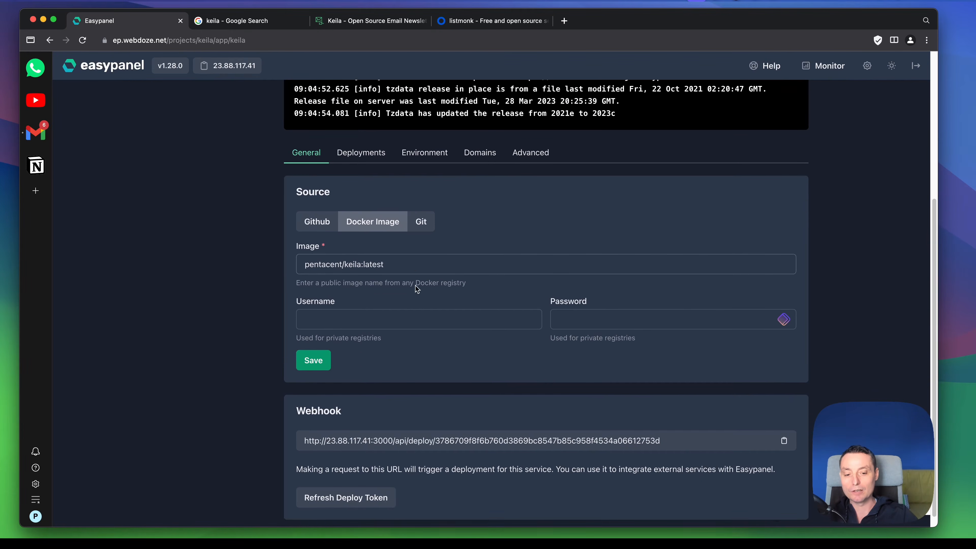
{"action": "scroll", "coordinate": [424, 254], "scroll_direction": "up", "scroll_amount": 3}
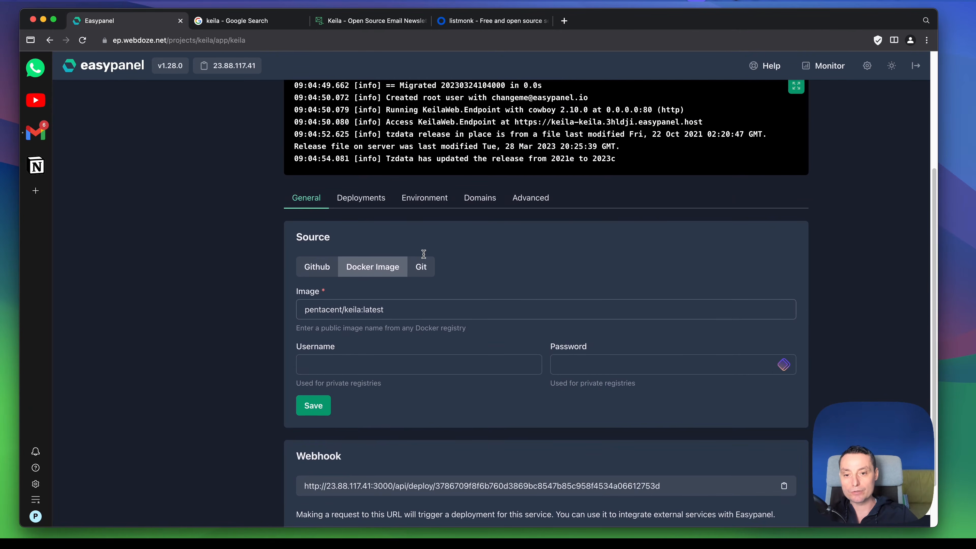
Step: Review the keila app's environment variables, including the login credentials, URL settings and mailer SMTP values
{"action": "left_click", "coordinate": [422, 199]}
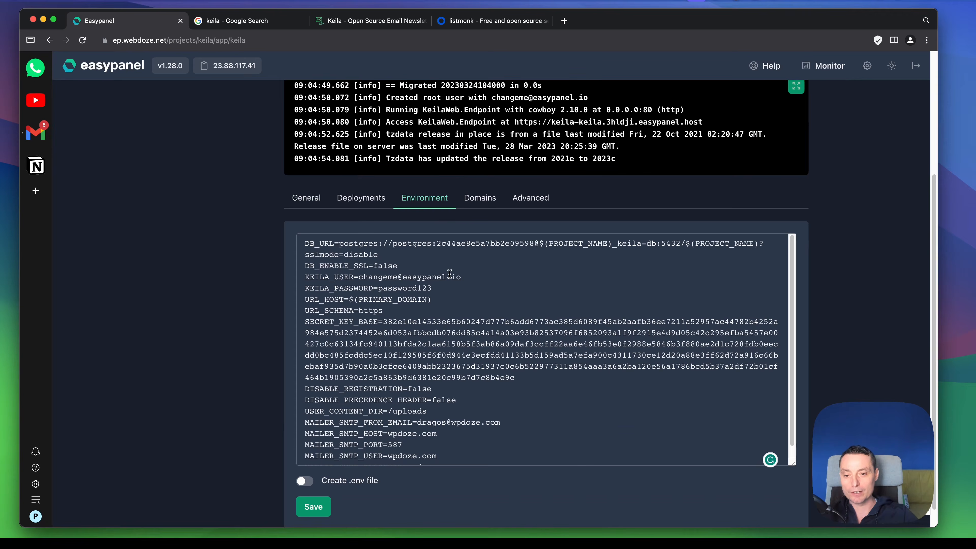
{"action": "scroll", "coordinate": [398, 261], "scroll_direction": "down", "scroll_amount": 1}
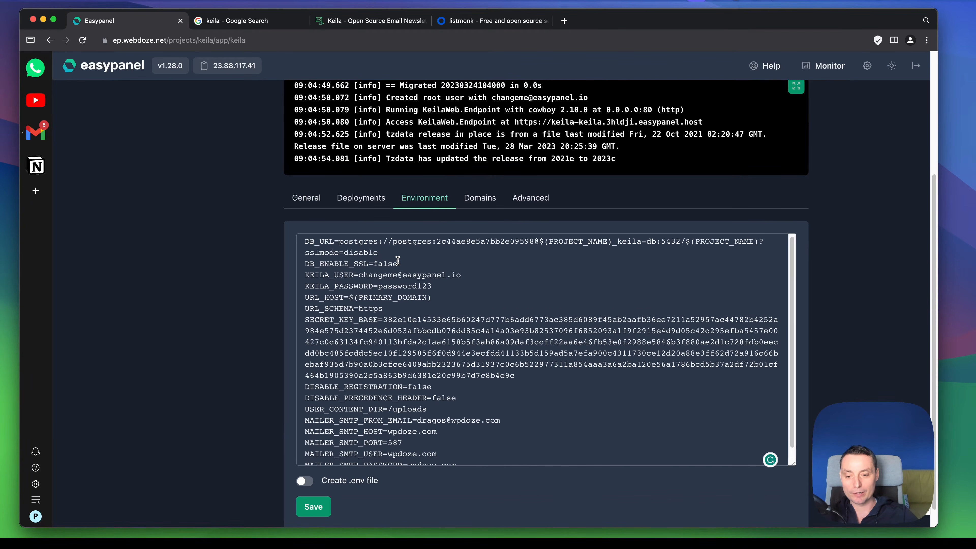
{"action": "scroll", "coordinate": [397, 262], "scroll_direction": "down", "scroll_amount": 1}
{"action": "scroll", "coordinate": [452, 291], "scroll_direction": "up", "scroll_amount": 1}
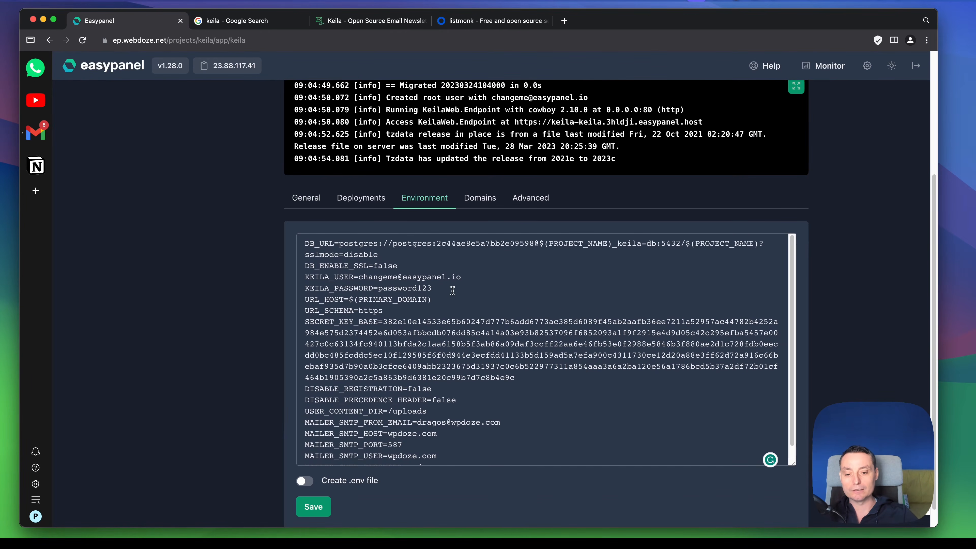
{"action": "scroll", "coordinate": [453, 296], "scroll_direction": "up", "scroll_amount": 5}
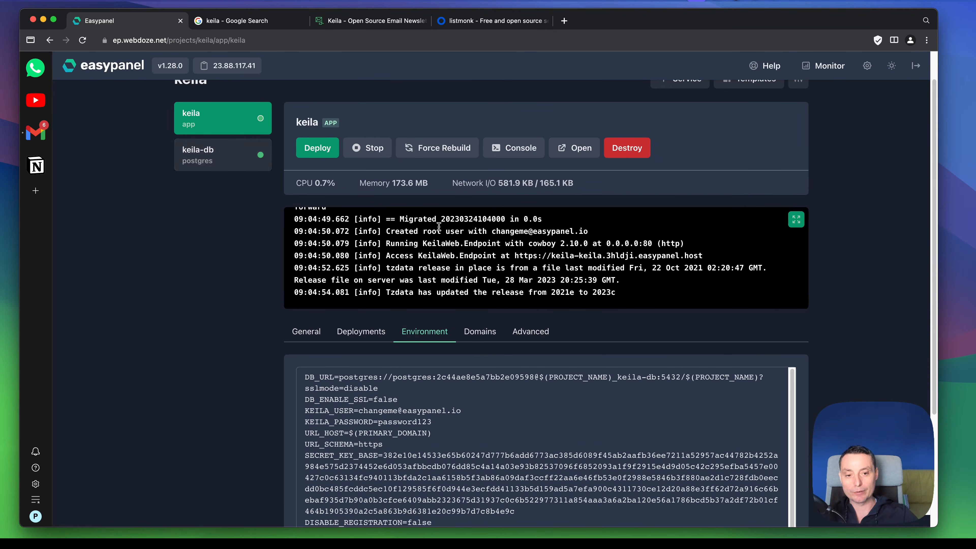
{"action": "scroll", "coordinate": [537, 373], "scroll_direction": "down", "scroll_amount": 3}
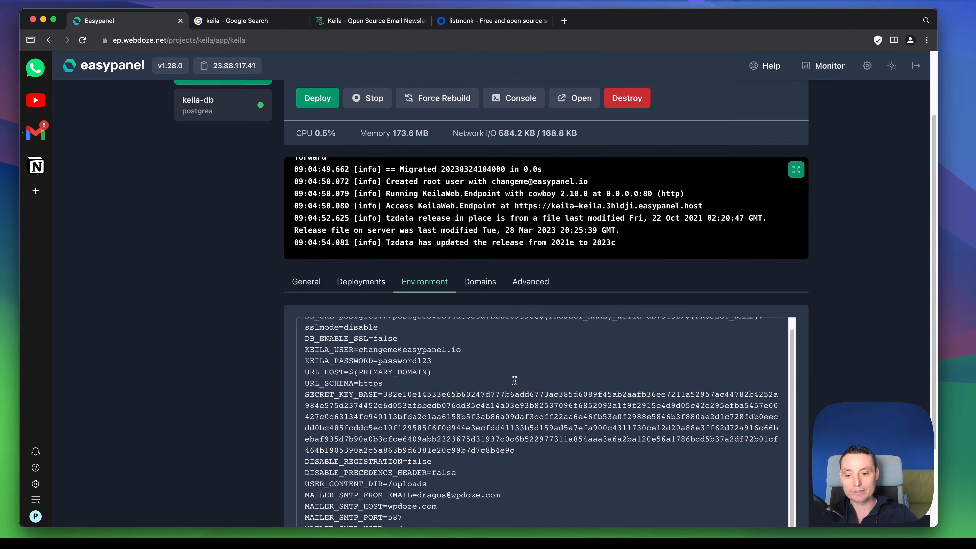
{"action": "scroll", "coordinate": [404, 312], "scroll_direction": "down", "scroll_amount": 4}
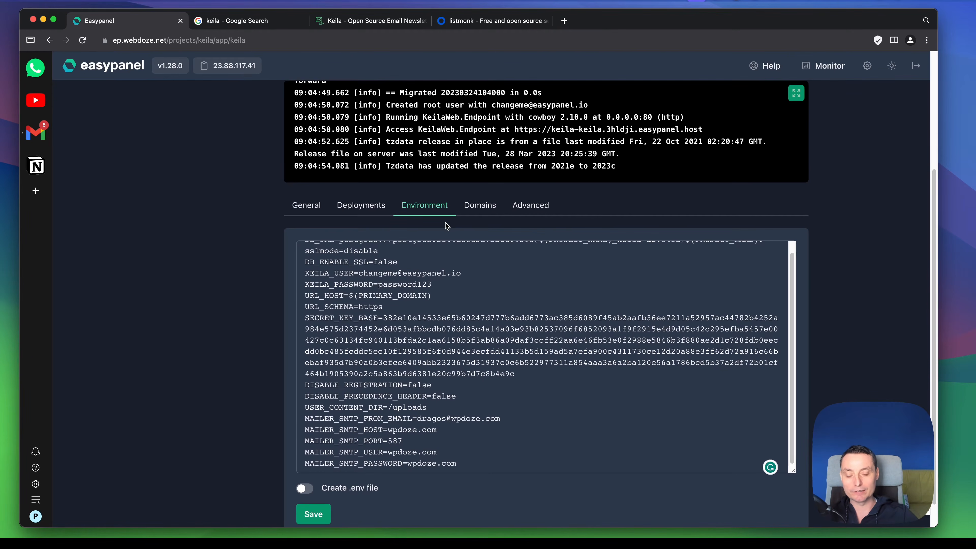
{"action": "scroll", "coordinate": [423, 303], "scroll_direction": "up", "scroll_amount": 5}
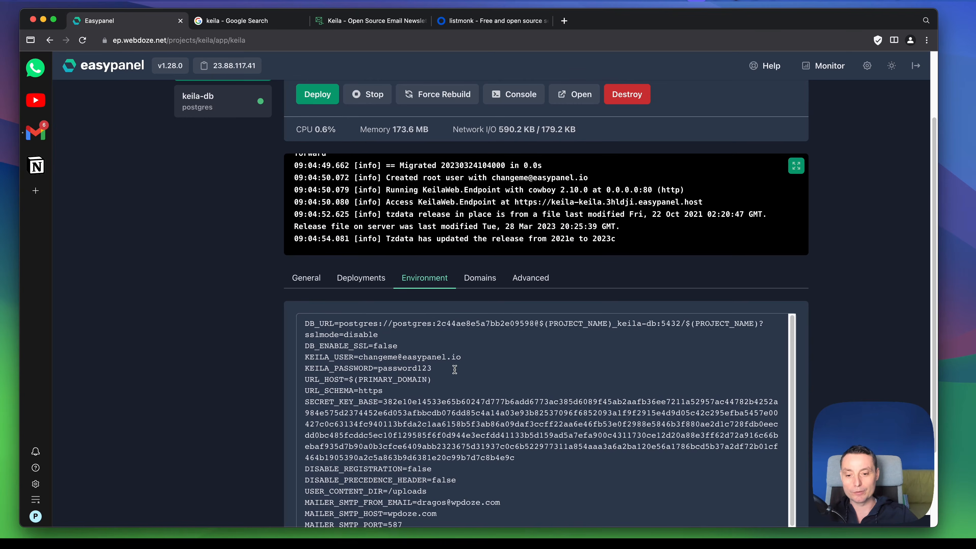
{"action": "scroll", "coordinate": [457, 367], "scroll_direction": "down", "scroll_amount": 5}
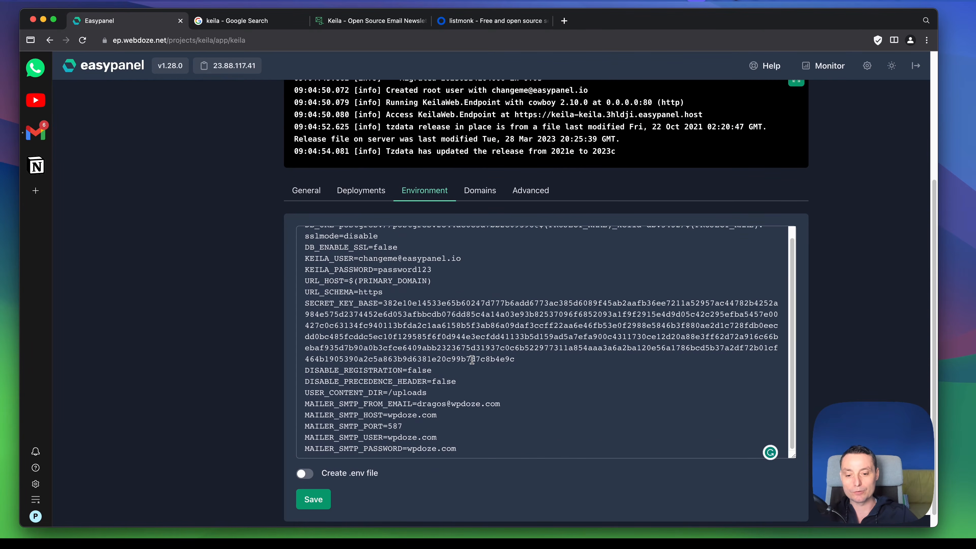
Step: Check the keila app's domain host, HTTPS and internal port settings, and open the deployed site from its domain entry
{"action": "left_click", "coordinate": [487, 190]}
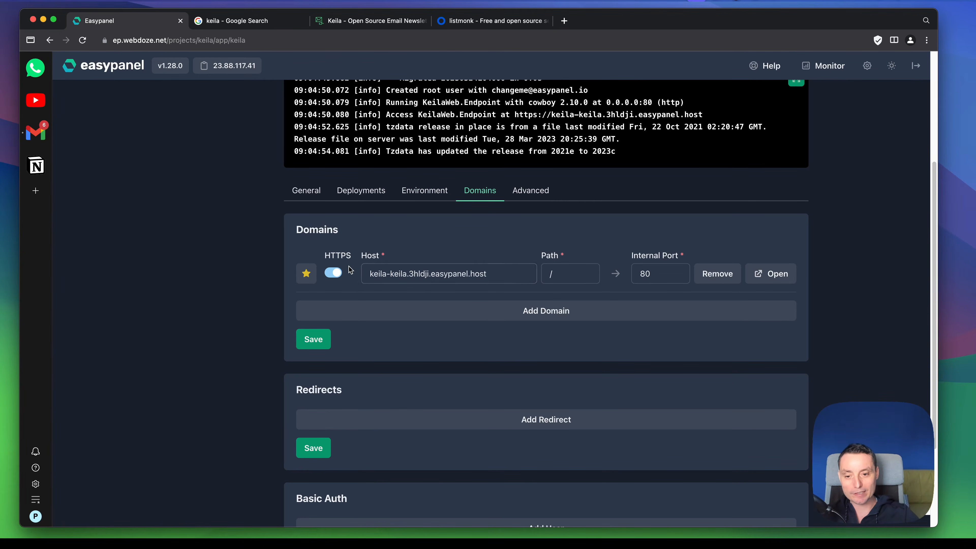
{"action": "left_click", "coordinate": [435, 273]}
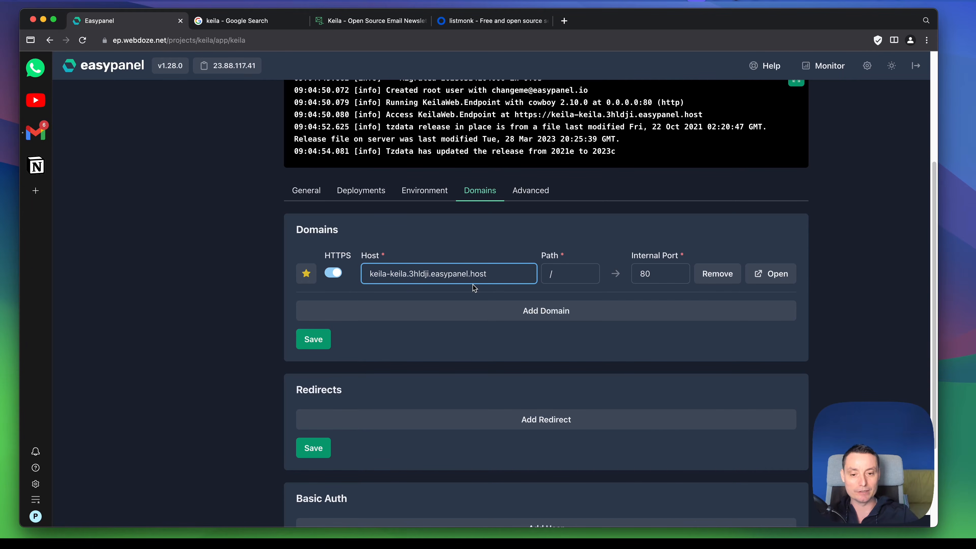
{"action": "scroll", "coordinate": [585, 263], "scroll_direction": "up", "scroll_amount": 5}
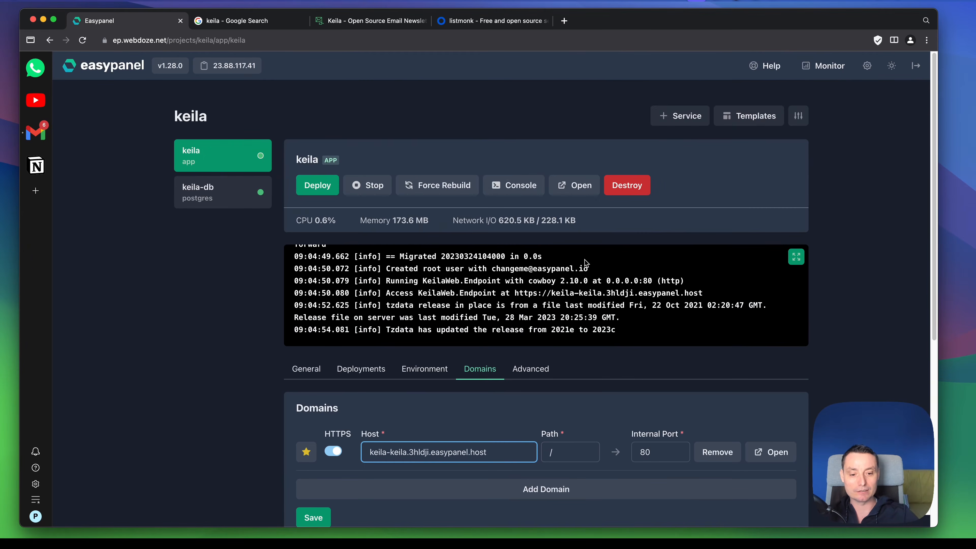
{"action": "scroll", "coordinate": [585, 263], "scroll_direction": "down", "scroll_amount": 2}
{"action": "left_click", "coordinate": [768, 383]}
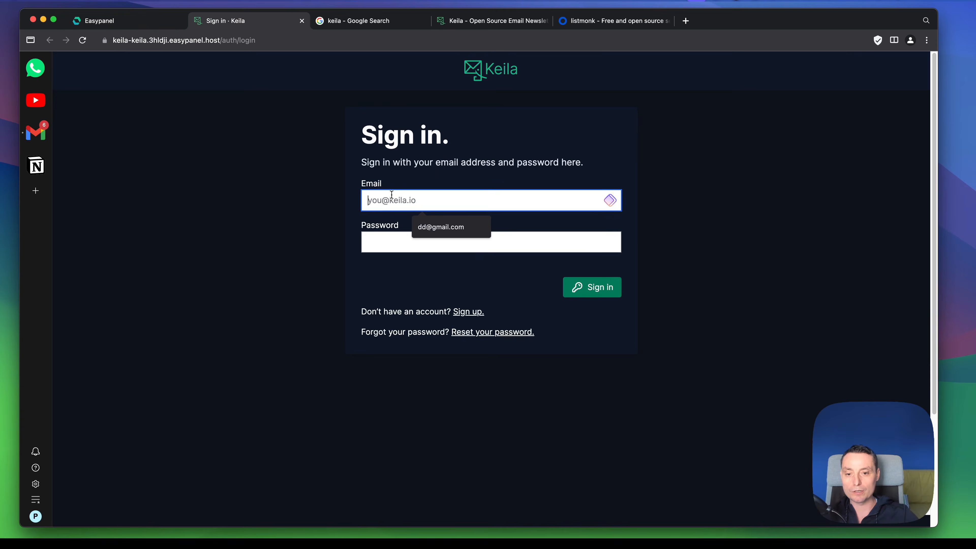
Step: Sign in to Keila with the root user's email and password copied from the app's KEILA_USER and KEILA_PASSWORD environment variables
{"action": "left_click", "coordinate": [475, 22]}
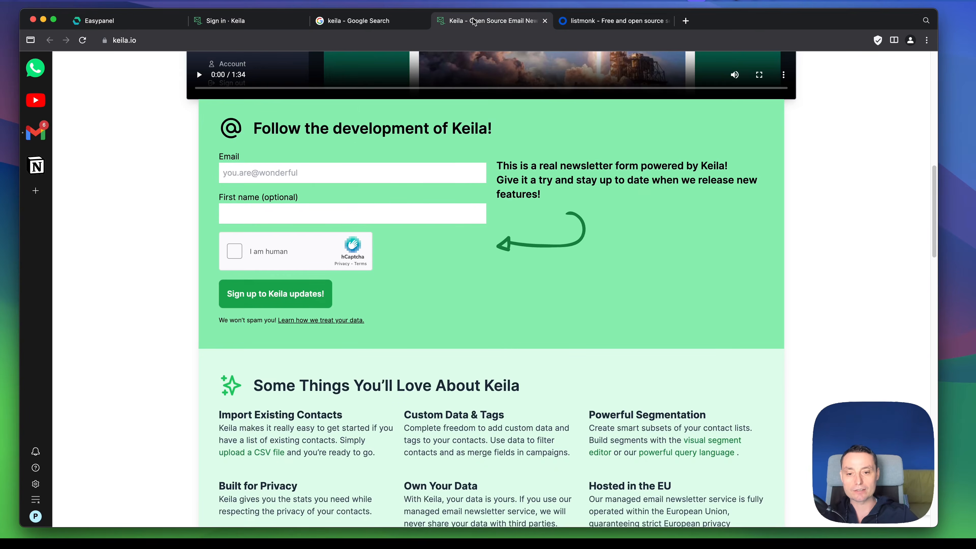
{"action": "left_click", "coordinate": [634, 21]}
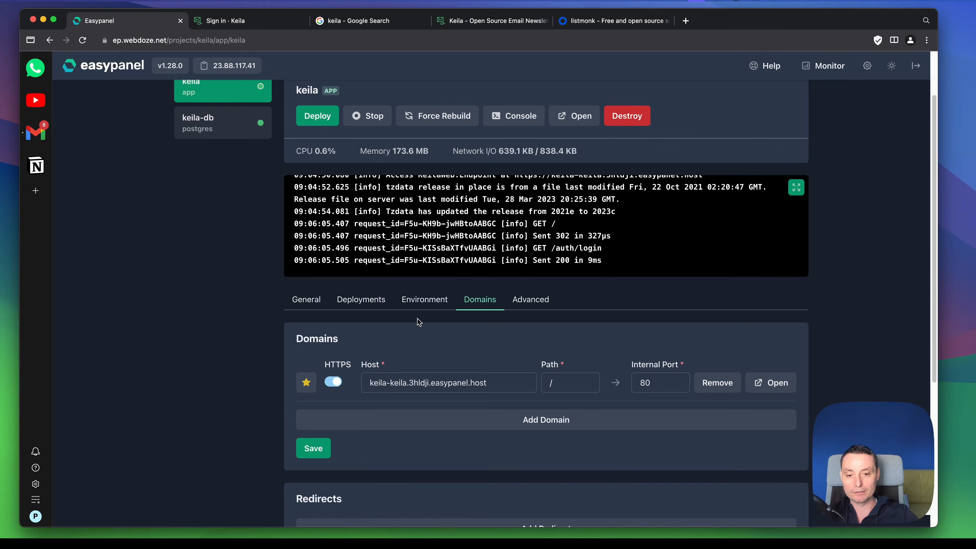
{"action": "left_click", "coordinate": [424, 301]}
{"action": "left_click_drag", "start_coordinate": [359, 378], "coordinate": [478, 376]}
{"action": "key", "text": "super+c"}
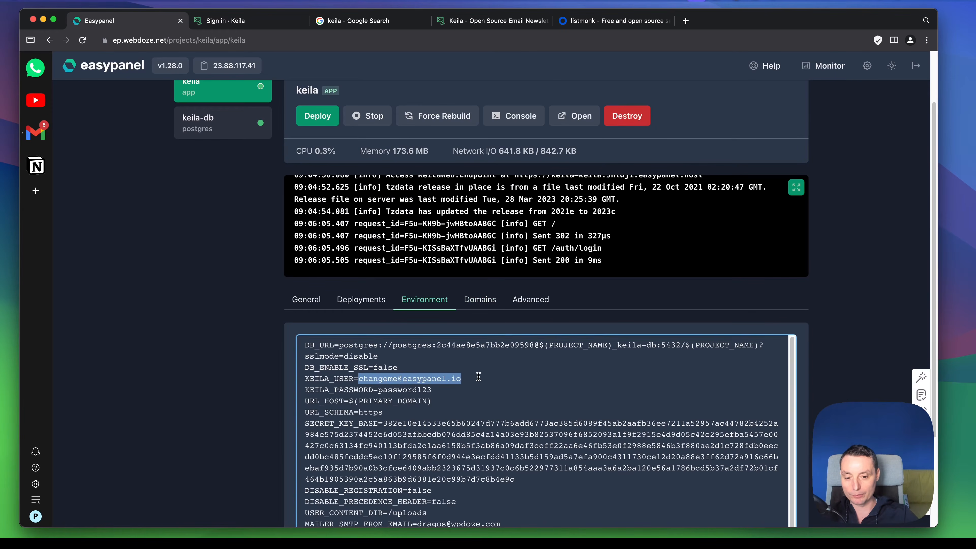
{"action": "left_click", "coordinate": [491, 21]}
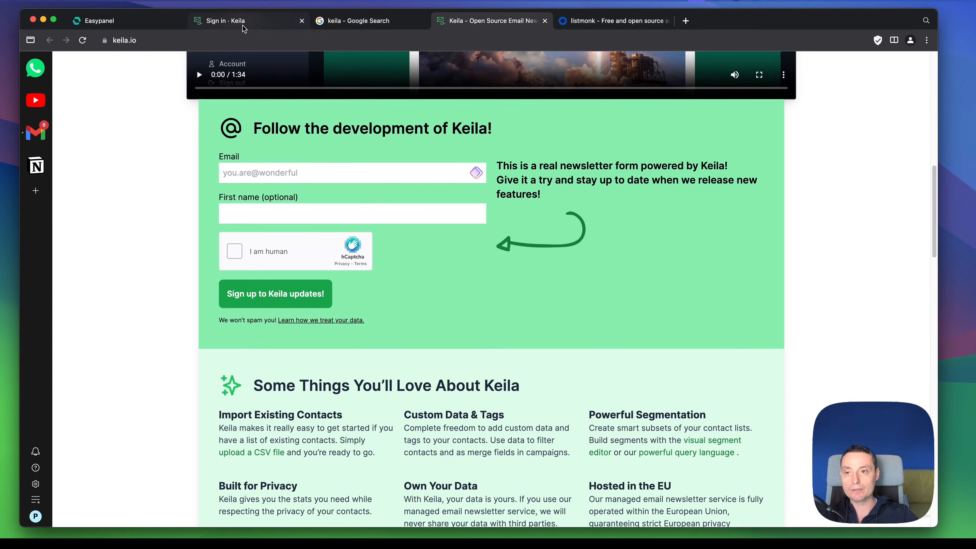
{"action": "left_click", "coordinate": [230, 21]}
{"action": "key", "text": "super+v"}
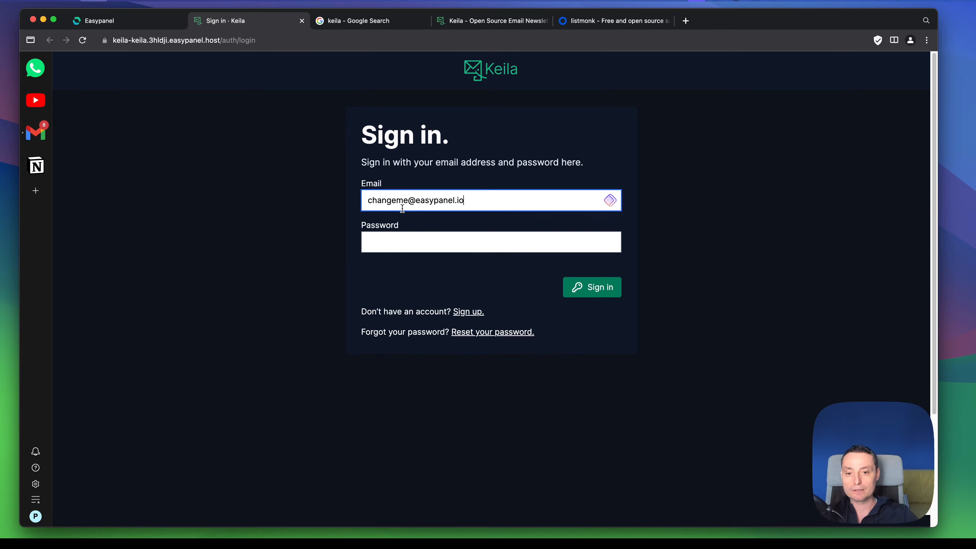
{"action": "left_click", "coordinate": [116, 21]}
{"action": "double_click", "coordinate": [403, 390]}
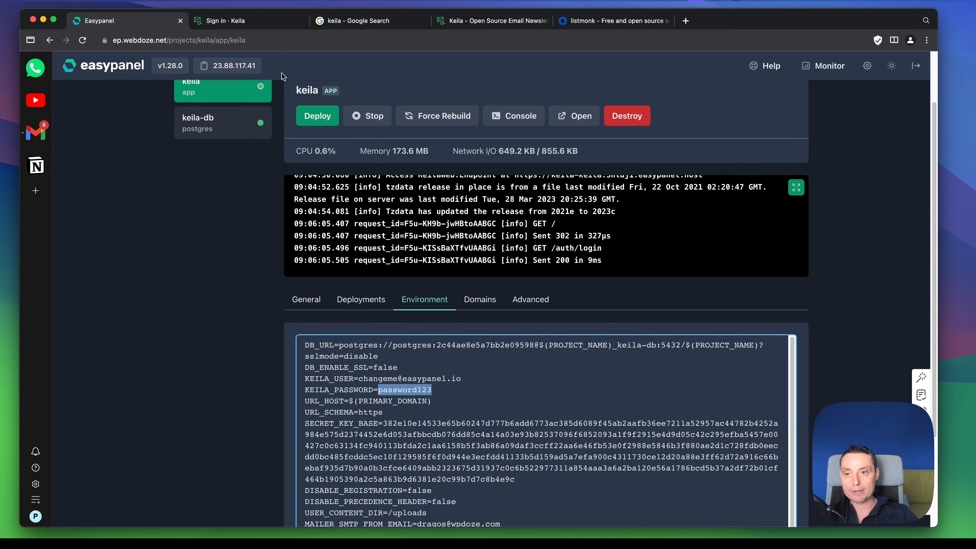
{"action": "left_click", "coordinate": [221, 20]}
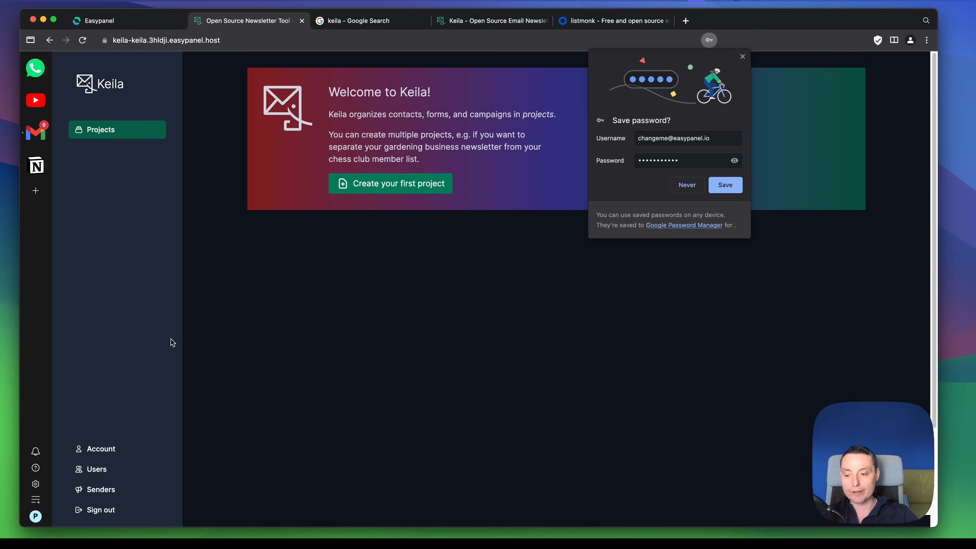
{"action": "left_click", "coordinate": [102, 448]}
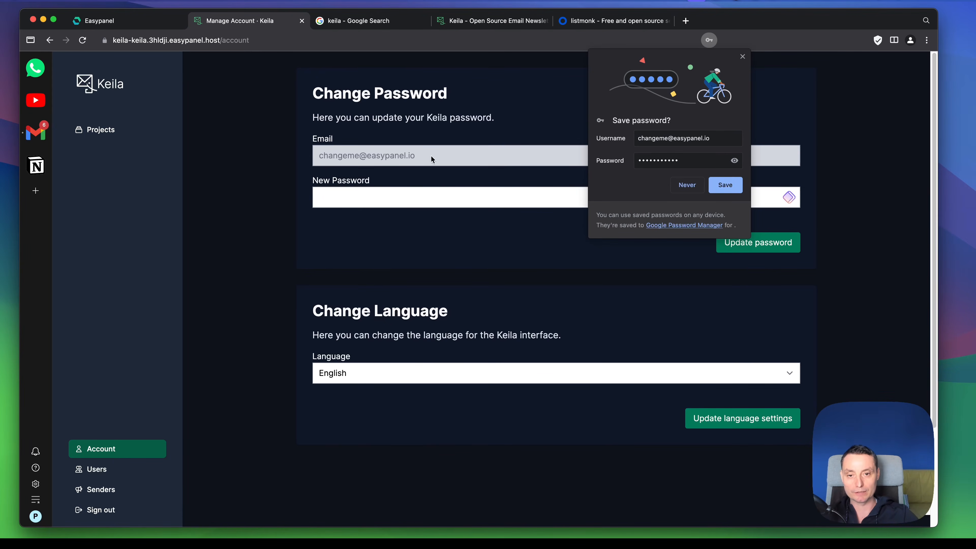
{"action": "left_click", "coordinate": [742, 56]}
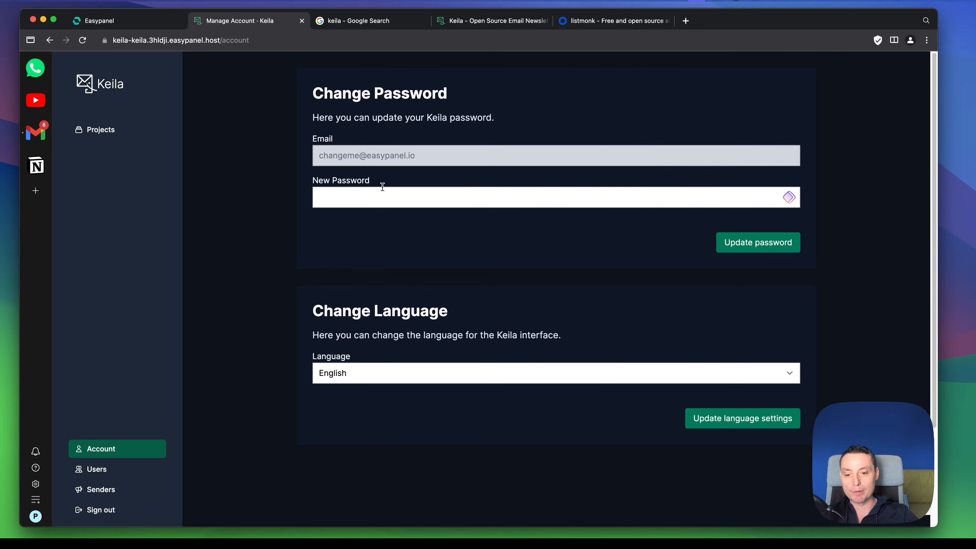
{"action": "left_click", "coordinate": [524, 375]}
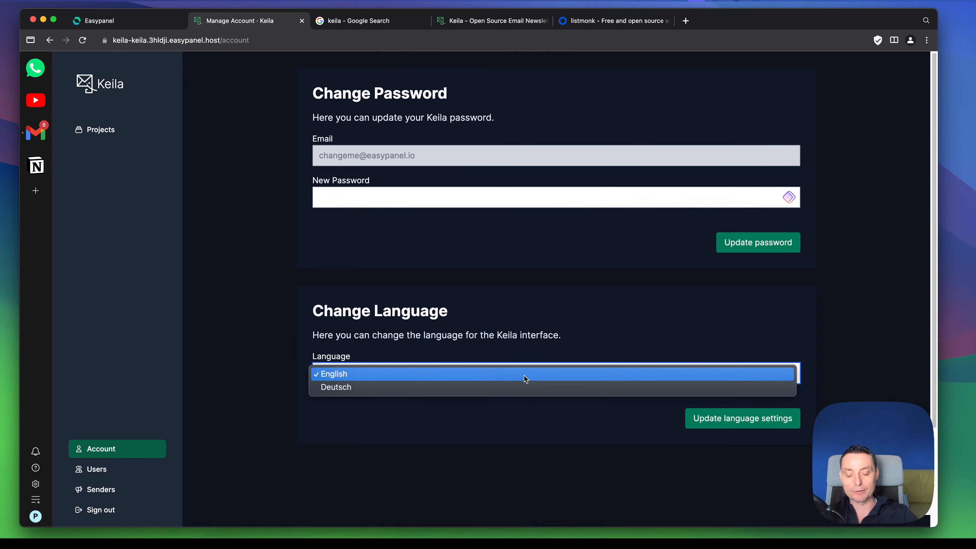
{"action": "left_click", "coordinate": [523, 375]}
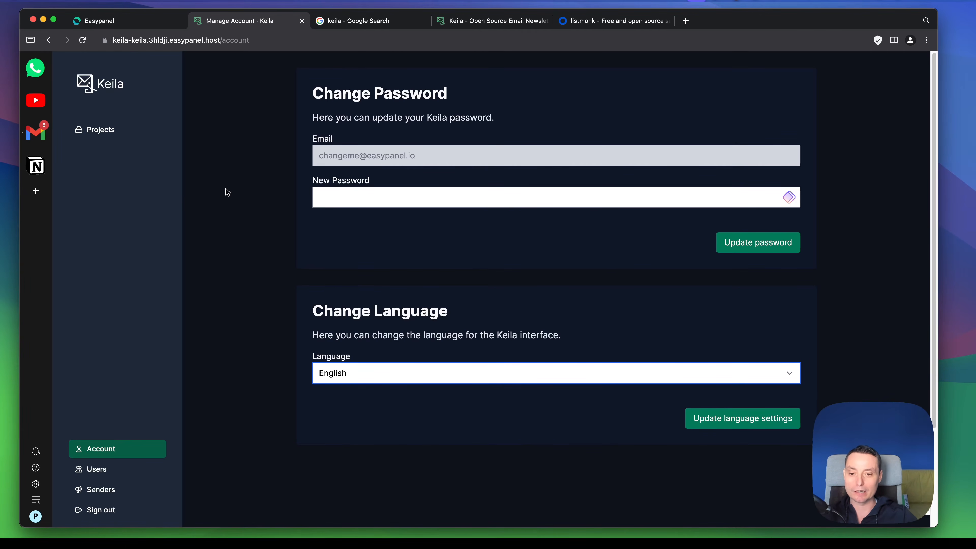
{"action": "left_click", "coordinate": [130, 308]}
Step: Create and save the first Keila project, named "project" followed by the owner's first name
{"action": "left_click", "coordinate": [96, 135]}
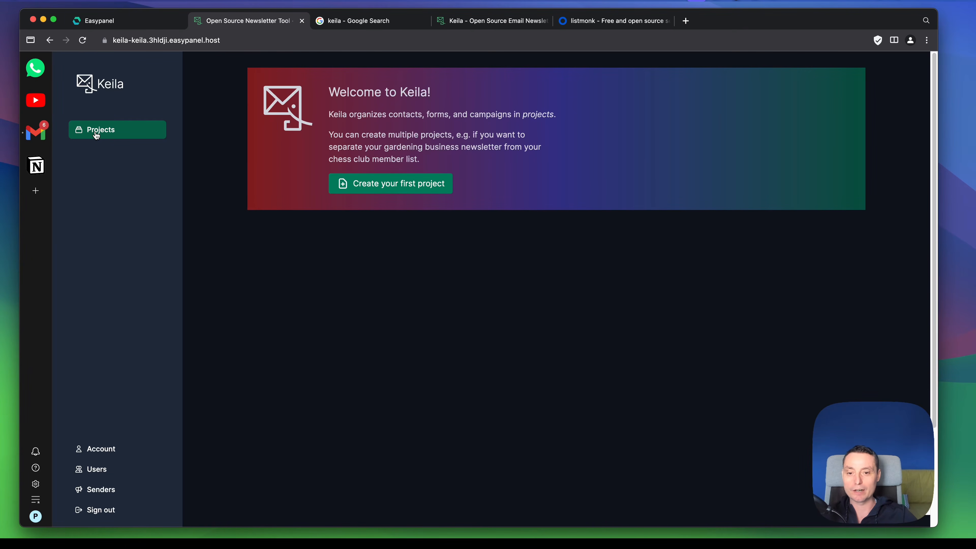
{"action": "left_click", "coordinate": [371, 186]}
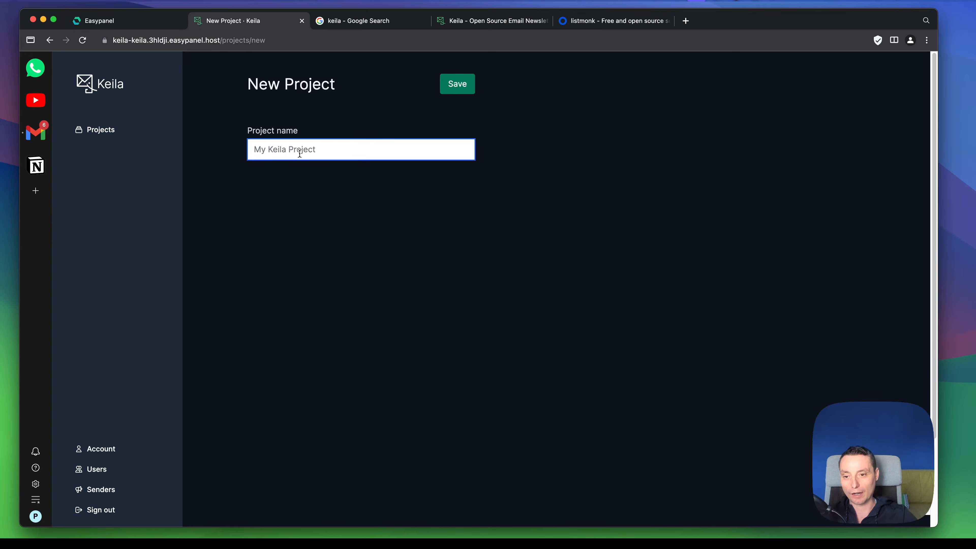
{"action": "type", "text": "proje"}
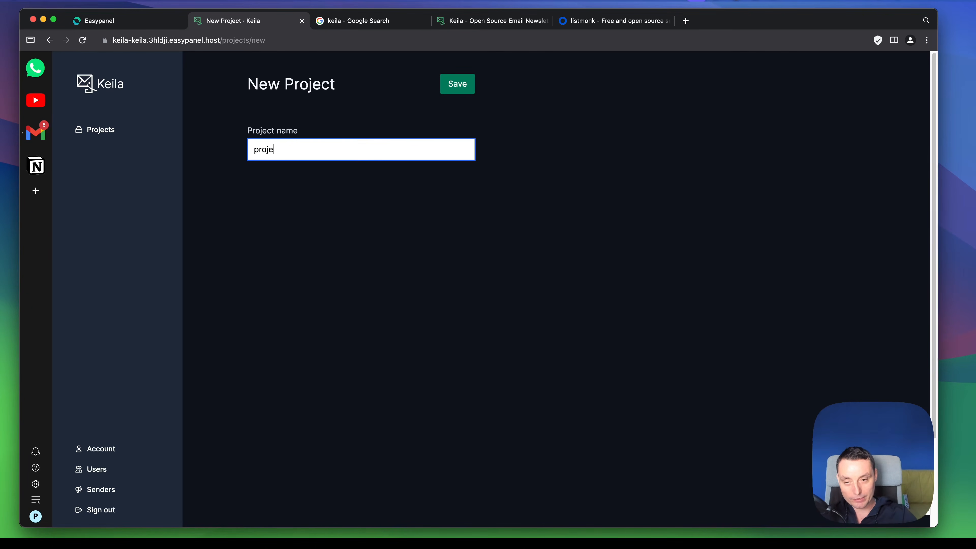
{"action": "type", "text": "ct dragos"}
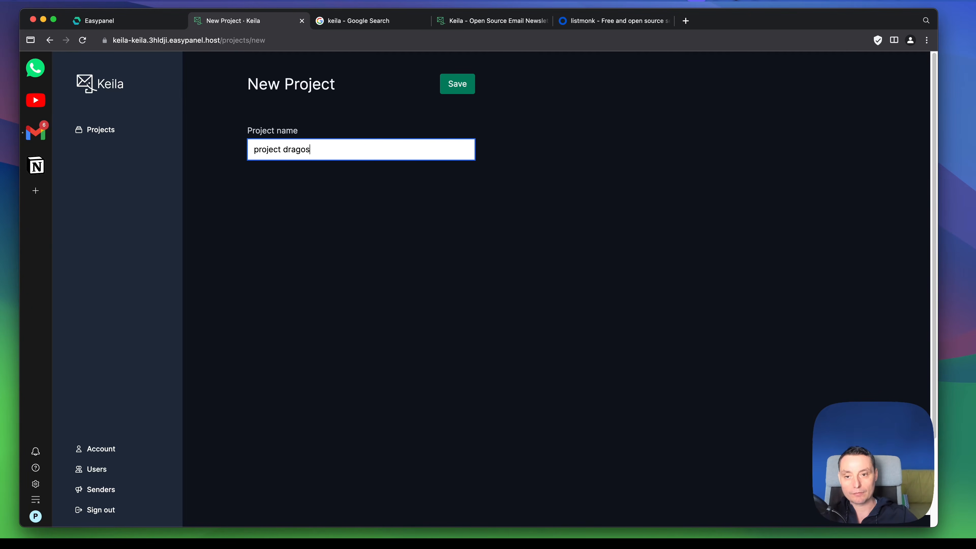
{"action": "left_click", "coordinate": [469, 88]}
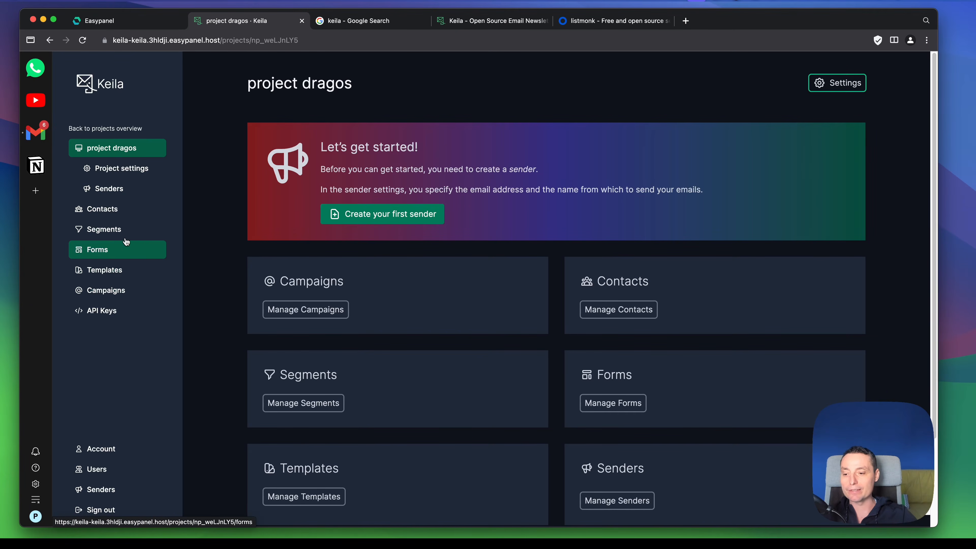
Step: Check the project settings and open a new sender form to review its sender name, address, reply-to and SMTP fields
{"action": "left_click", "coordinate": [115, 173]}
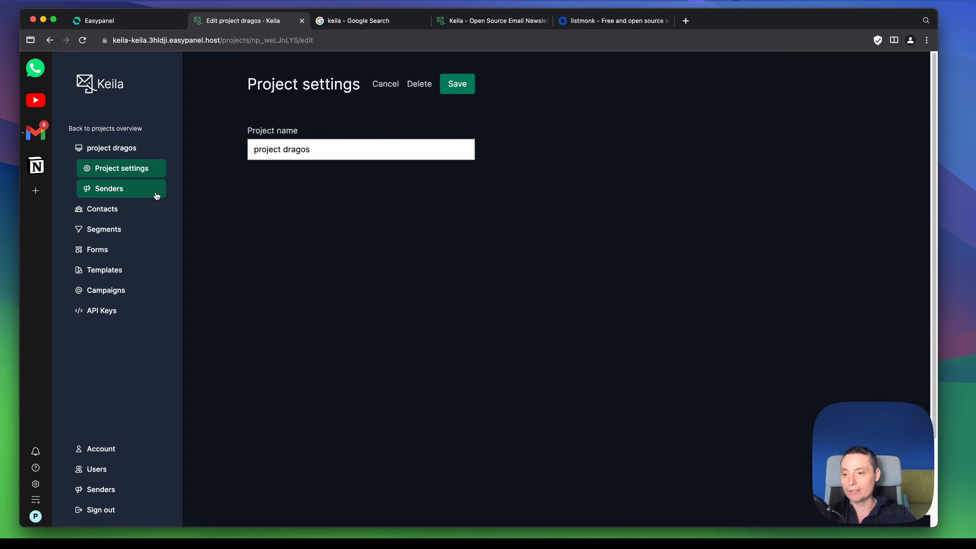
{"action": "left_click", "coordinate": [112, 194]}
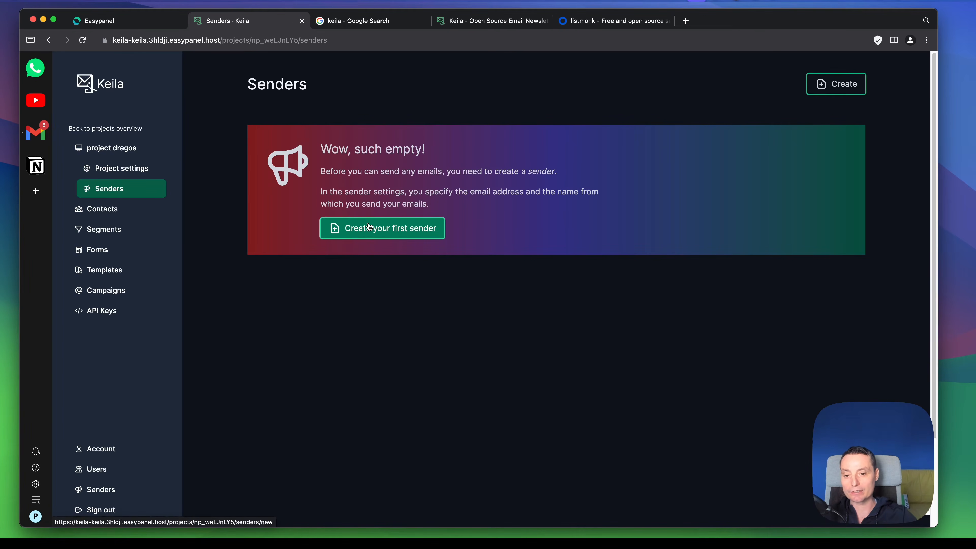
{"action": "left_click", "coordinate": [360, 237]}
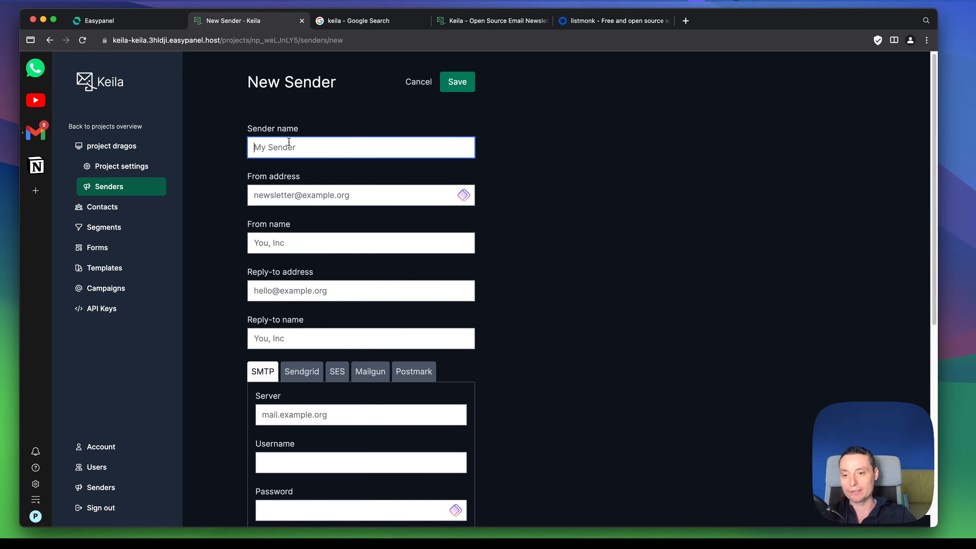
{"action": "scroll", "coordinate": [290, 208], "scroll_direction": "down", "scroll_amount": 1}
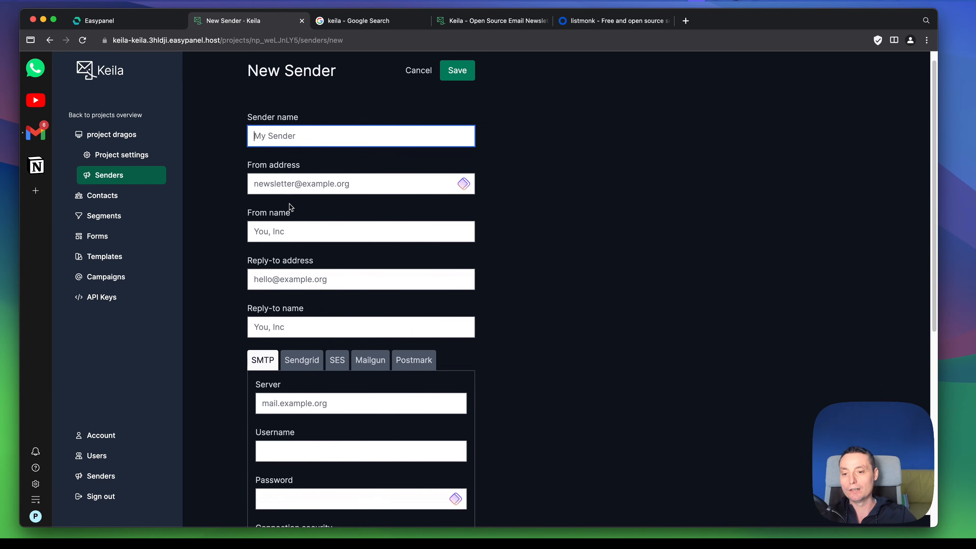
{"action": "scroll", "coordinate": [283, 232], "scroll_direction": "down", "scroll_amount": 3}
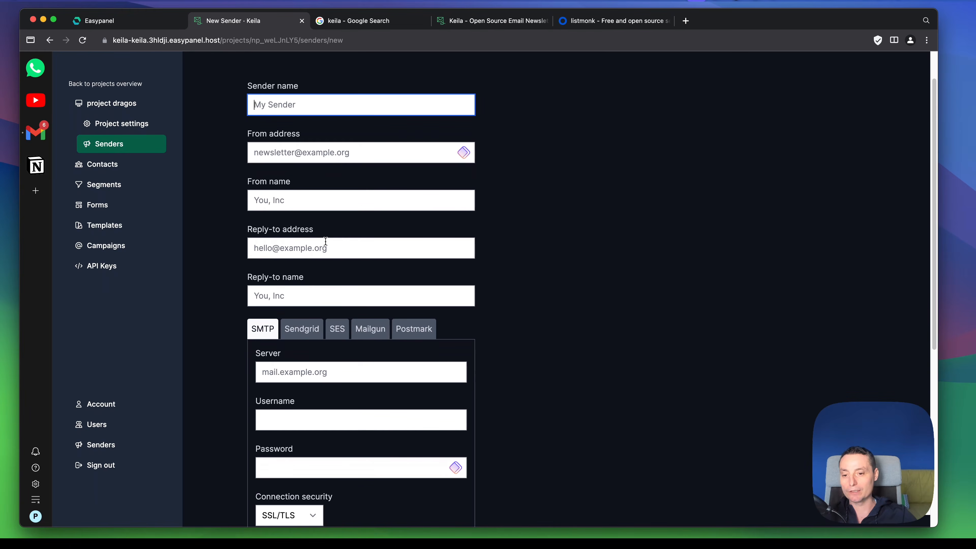
{"action": "left_click", "coordinate": [292, 292]}
{"action": "scroll", "coordinate": [322, 261], "scroll_direction": "down", "scroll_amount": 4}
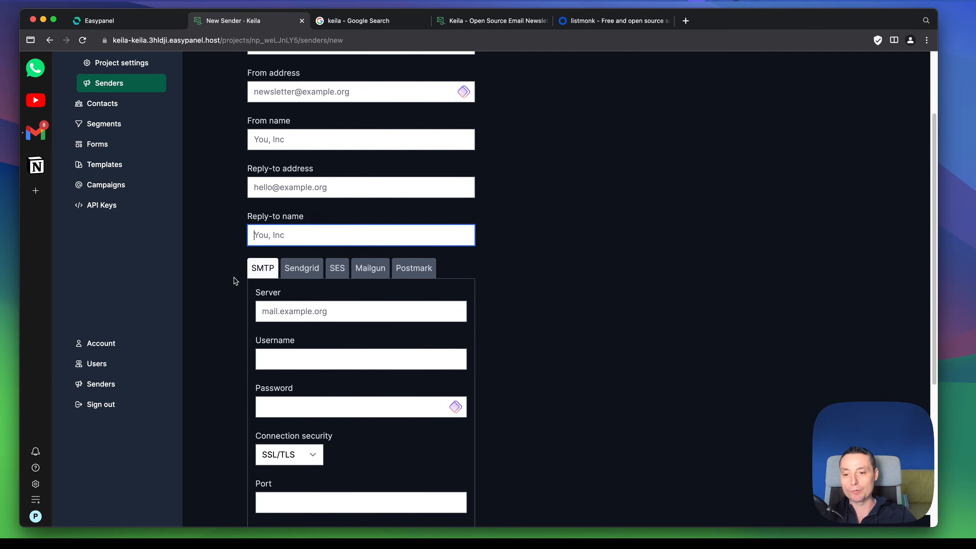
{"action": "scroll", "coordinate": [305, 276], "scroll_direction": "down", "scroll_amount": 5}
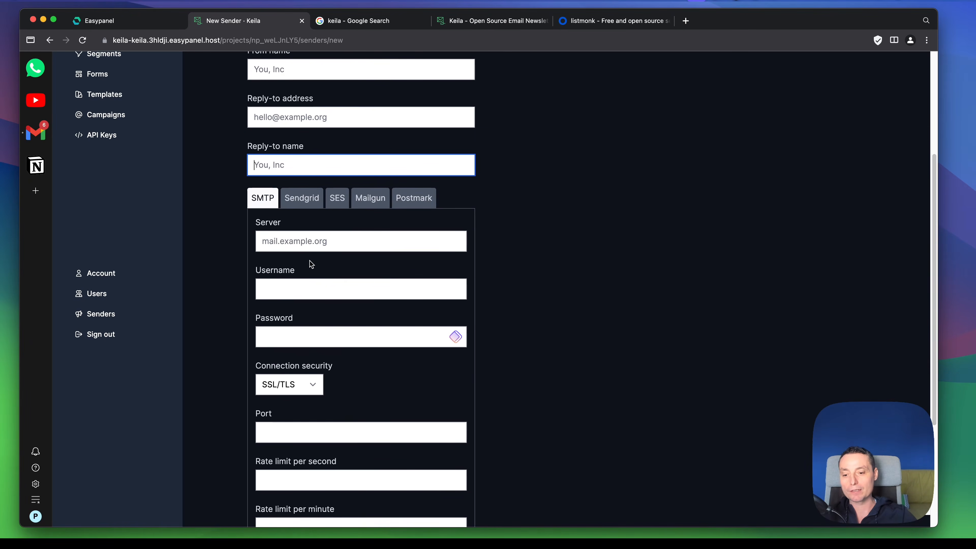
{"action": "scroll", "coordinate": [311, 263], "scroll_direction": "down", "scroll_amount": 5}
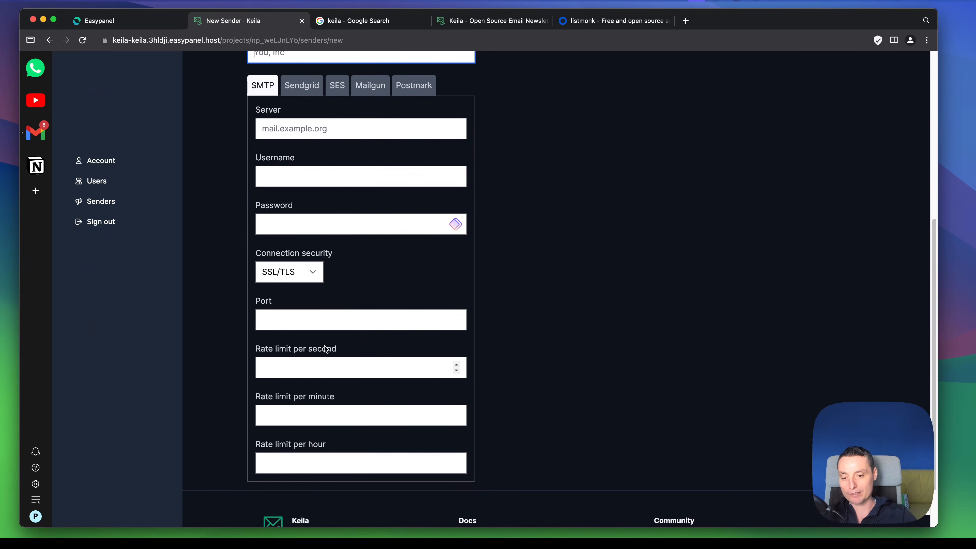
{"action": "scroll", "coordinate": [325, 345], "scroll_direction": "up", "scroll_amount": 4}
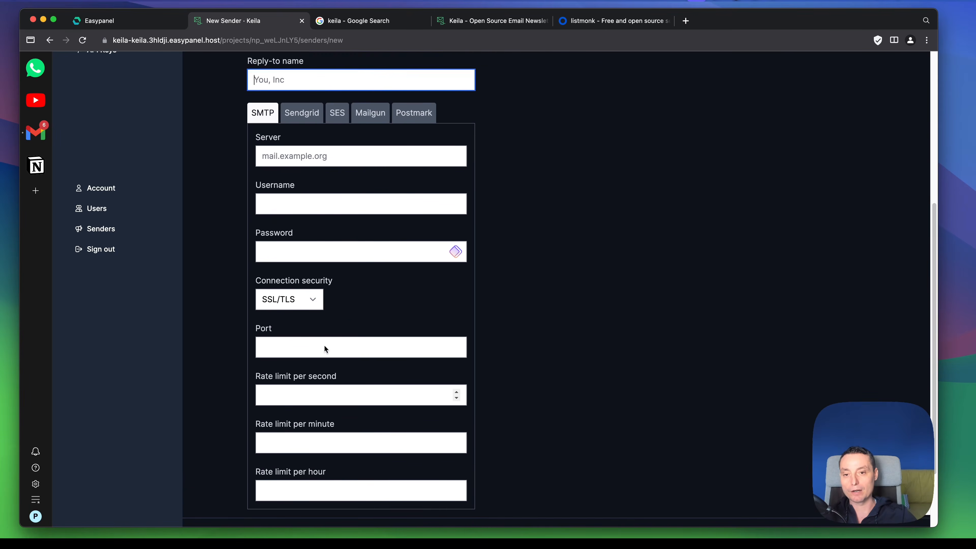
Step: Compare the Sendgrid, SES, Mailgun and Postmark options of the new sender, and return to review the SMTP settings
{"action": "left_click", "coordinate": [302, 215]}
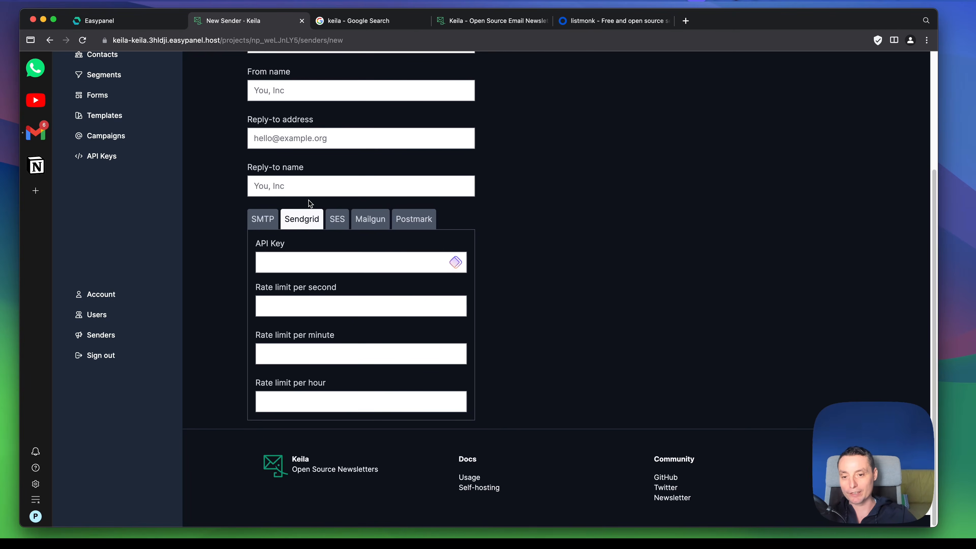
{"action": "left_click", "coordinate": [340, 226]}
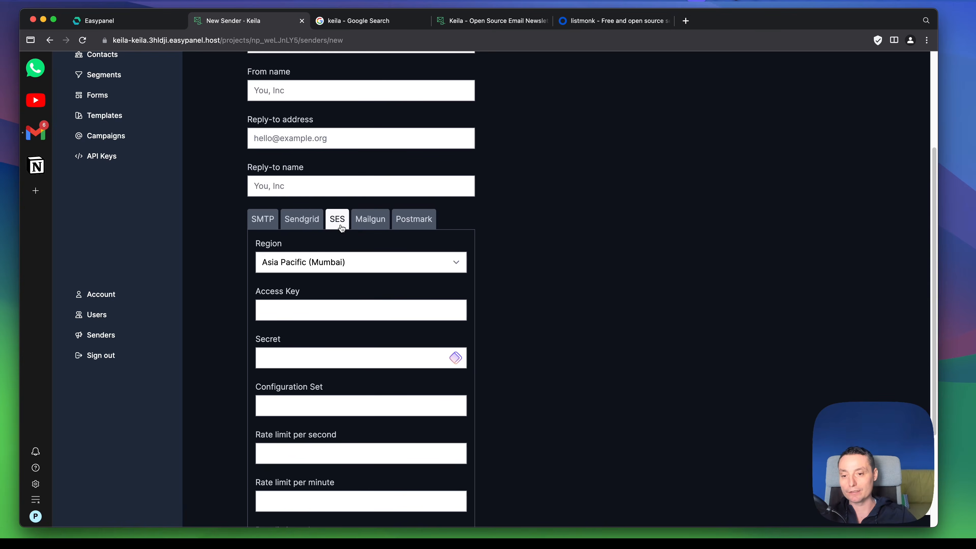
{"action": "scroll", "coordinate": [338, 225], "scroll_direction": "down", "scroll_amount": 1}
{"action": "scroll", "coordinate": [338, 225], "scroll_direction": "up", "scroll_amount": 1}
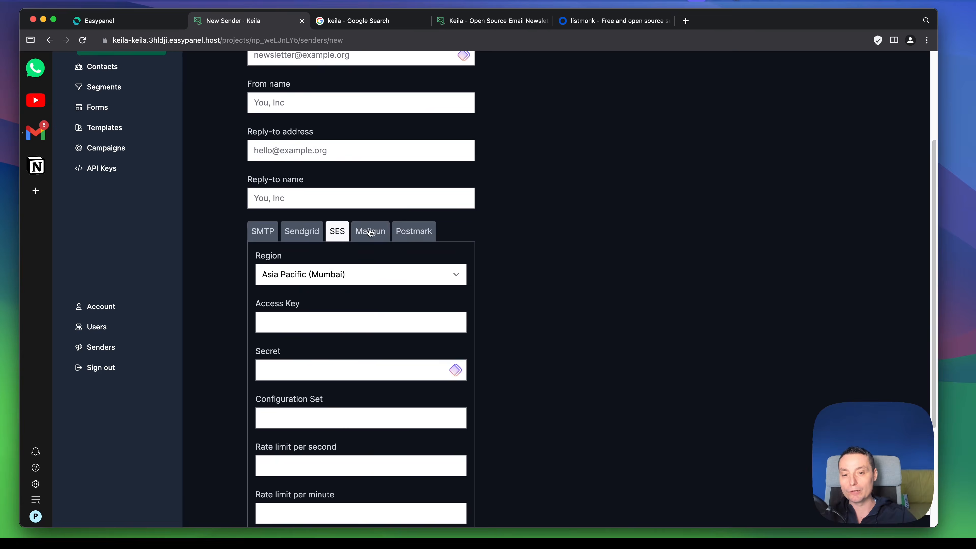
{"action": "left_click", "coordinate": [372, 232]}
{"action": "left_click", "coordinate": [414, 234]}
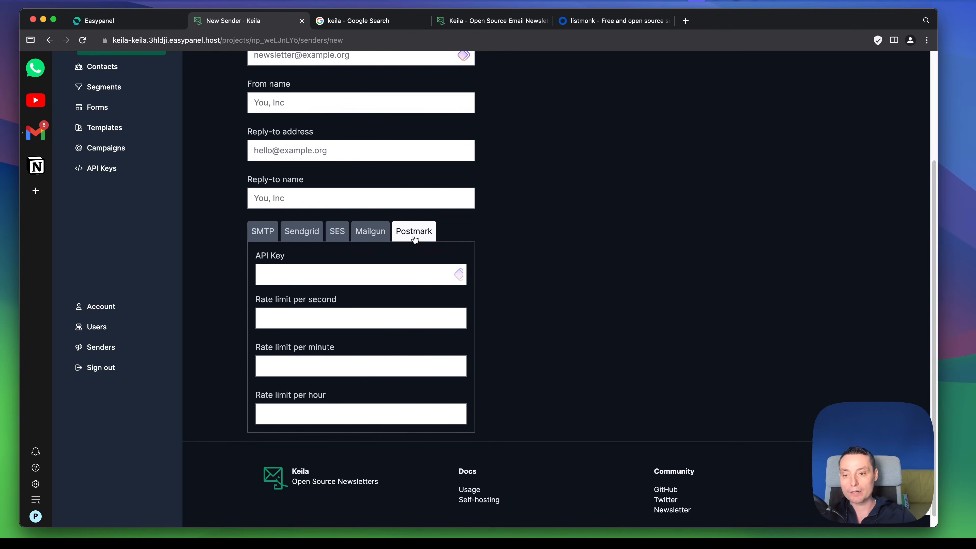
{"action": "left_click", "coordinate": [261, 232]}
{"action": "scroll", "coordinate": [310, 255], "scroll_direction": "up", "scroll_amount": 4}
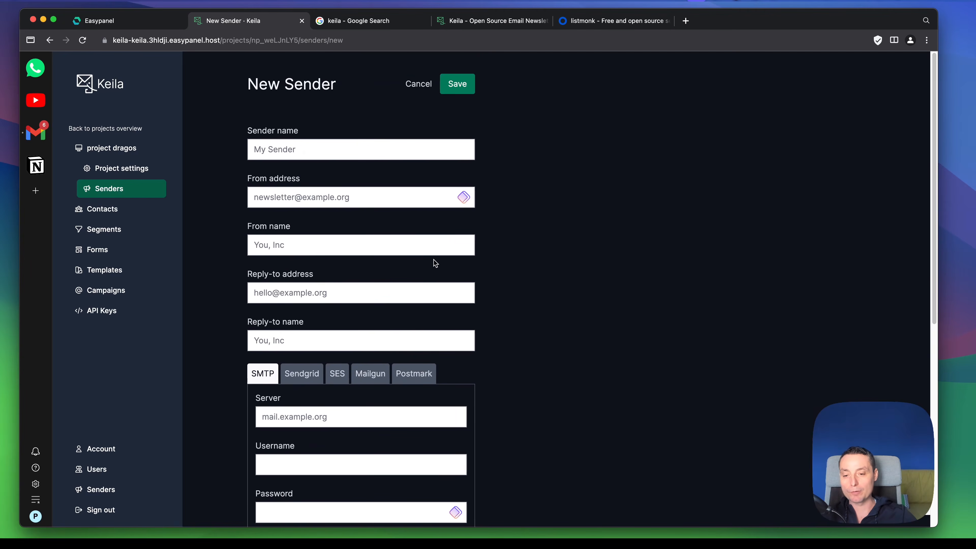
{"action": "scroll", "coordinate": [433, 259], "scroll_direction": "down", "scroll_amount": 5}
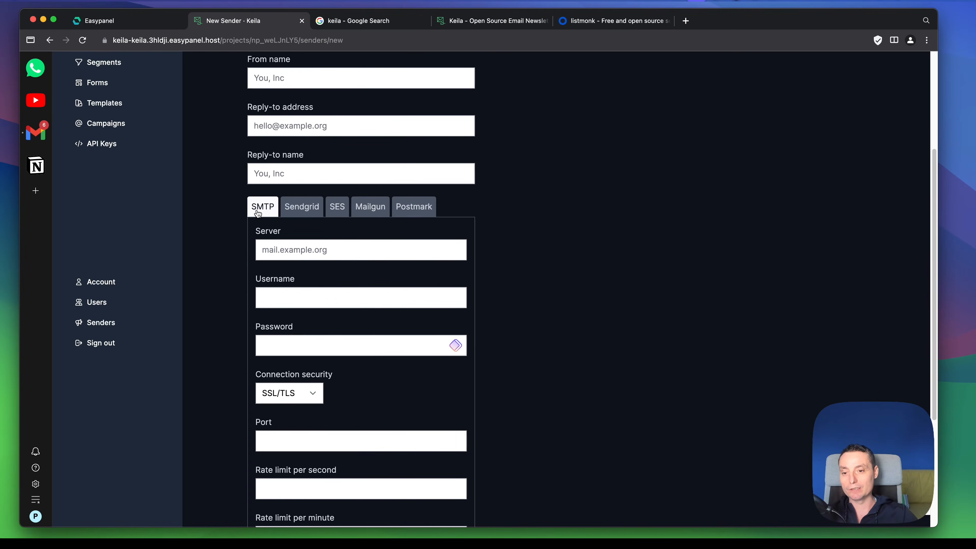
{"action": "scroll", "coordinate": [265, 202], "scroll_direction": "down", "scroll_amount": 3}
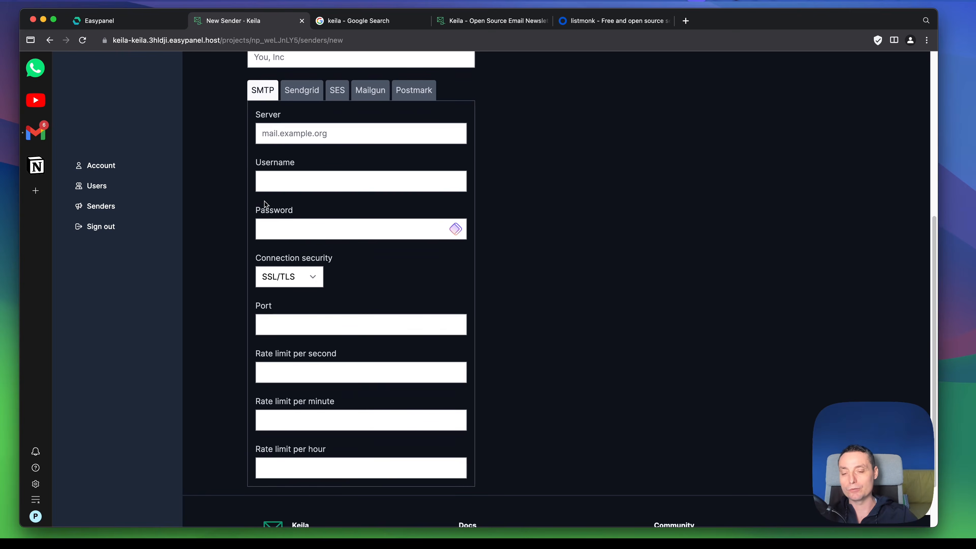
{"action": "scroll", "coordinate": [369, 230], "scroll_direction": "up", "scroll_amount": 2}
{"action": "scroll", "coordinate": [369, 230], "scroll_direction": "up", "scroll_amount": 5}
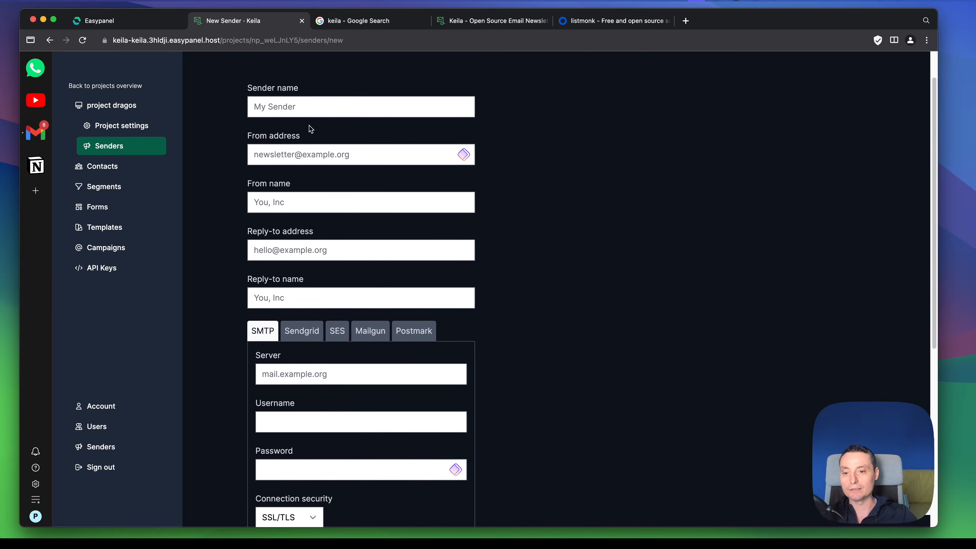
Step: Examine the project's contact options, covering the manual new contact form with its custom JSON data field and the contact import page
{"action": "left_click", "coordinate": [103, 172]}
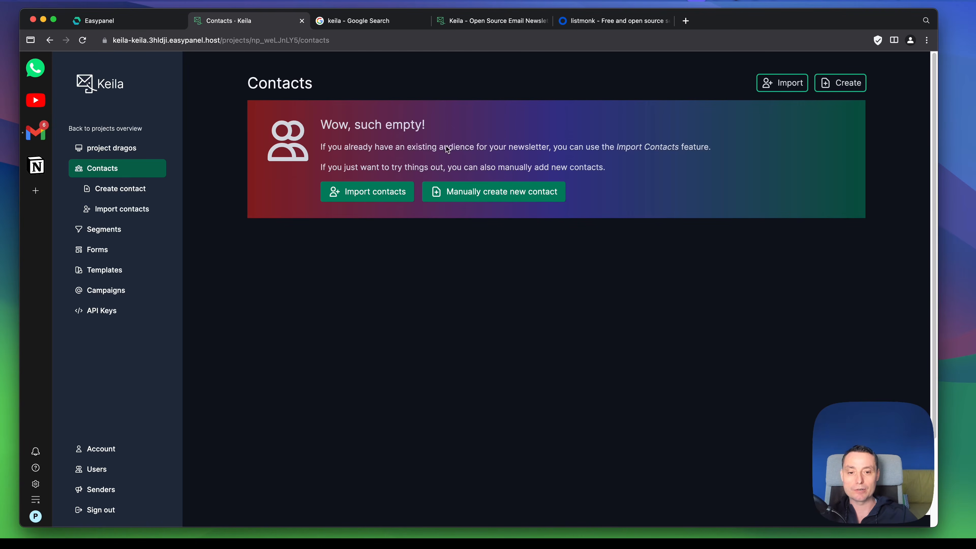
{"action": "left_click", "coordinate": [469, 193]}
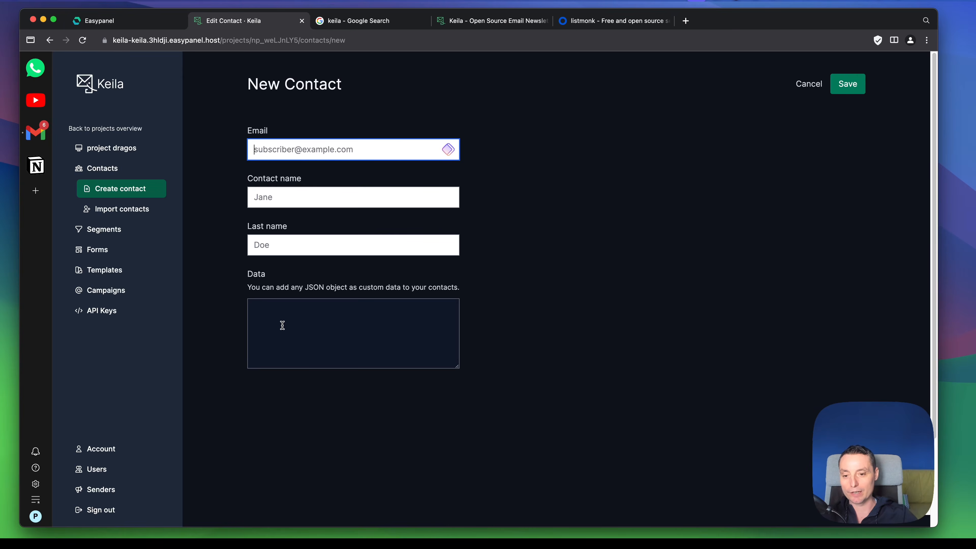
{"action": "left_click", "coordinate": [289, 318]}
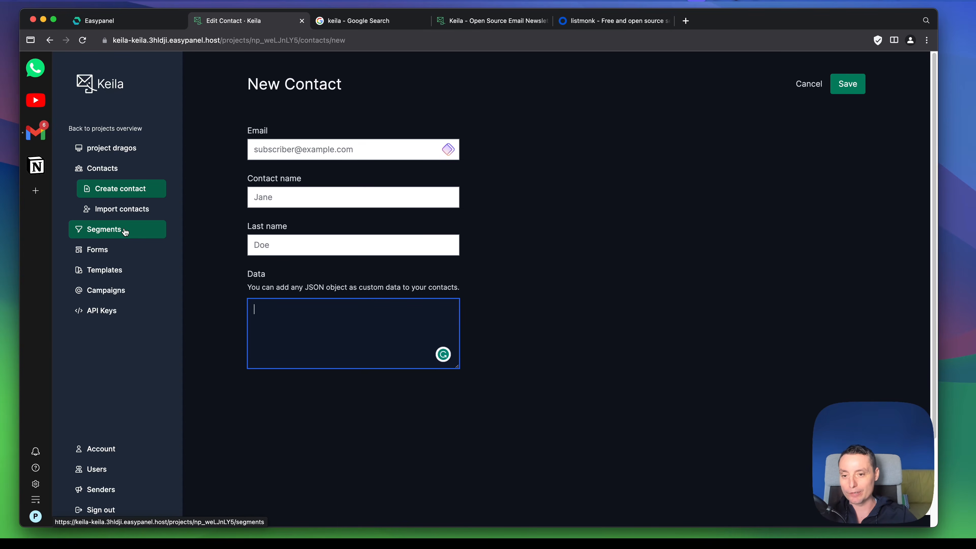
{"action": "left_click", "coordinate": [125, 211]}
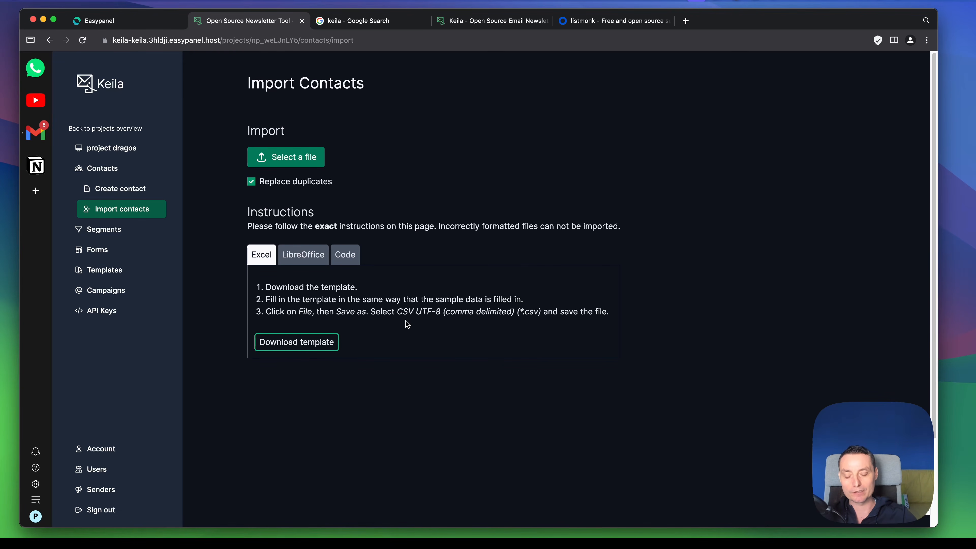
Step: Create and save the project's first contact segment, named "customers"
{"action": "left_click", "coordinate": [104, 229]}
{"action": "left_click", "coordinate": [389, 221]}
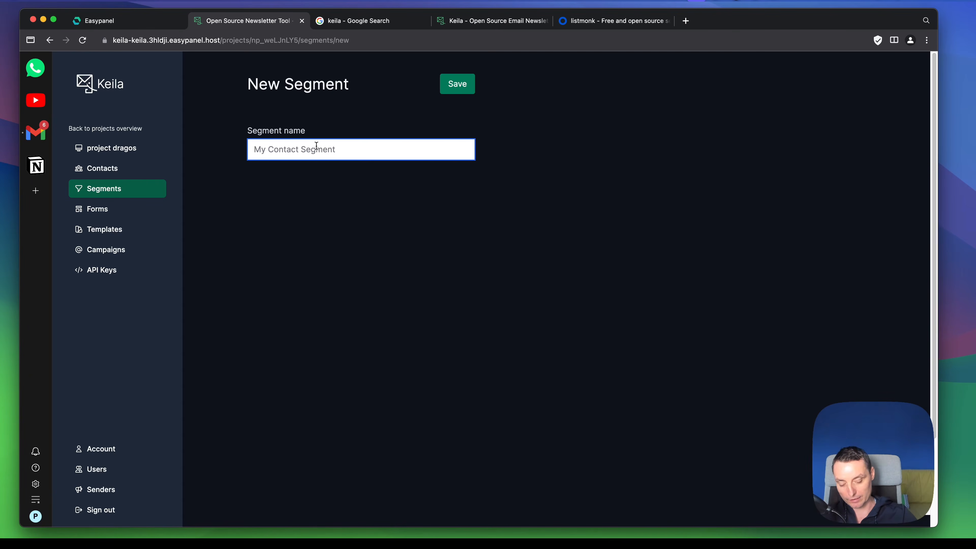
{"action": "type", "text": "ustomers"}
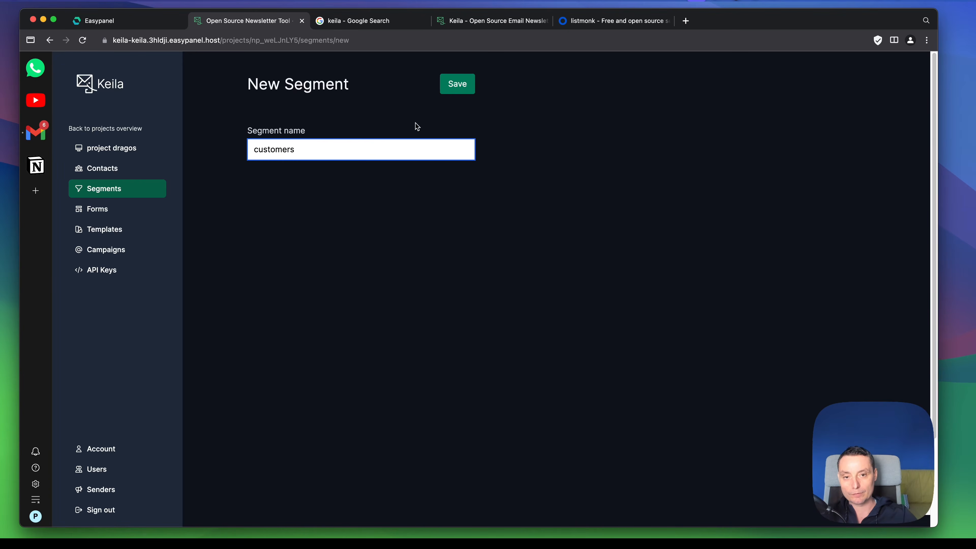
{"action": "left_click", "coordinate": [448, 85]}
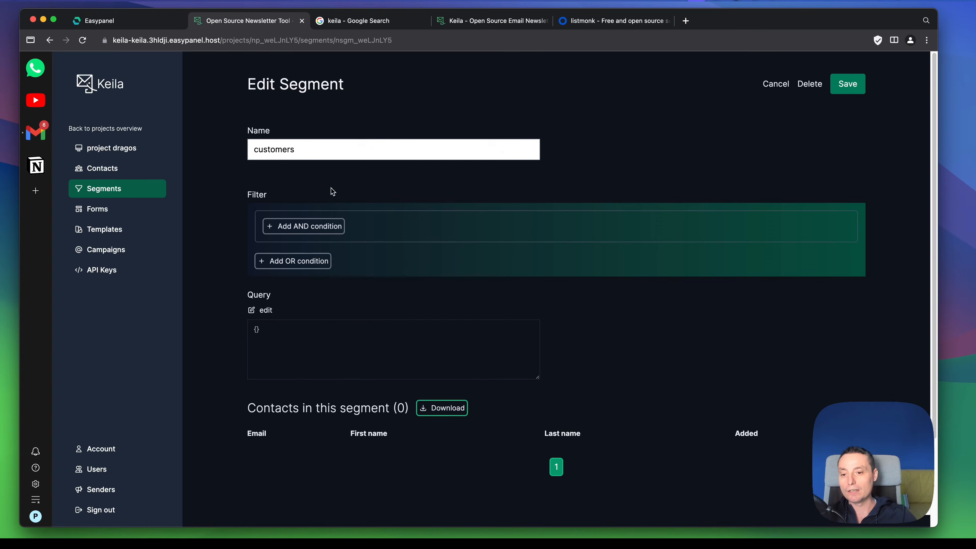
Step: Try adding an AND condition to the customers segment's filter that matches on Custom data, and look over its query and contact list
{"action": "left_click", "coordinate": [319, 226]}
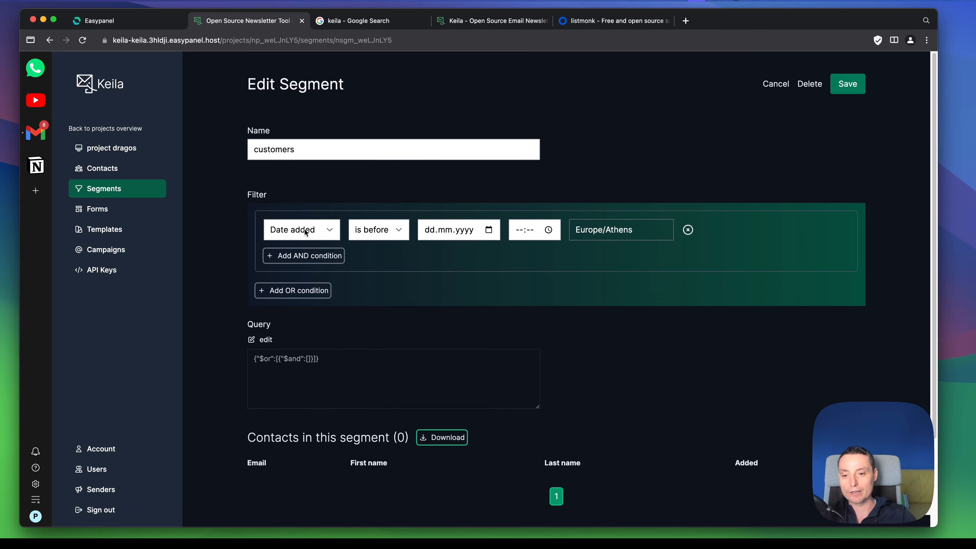
{"action": "left_click", "coordinate": [304, 230]}
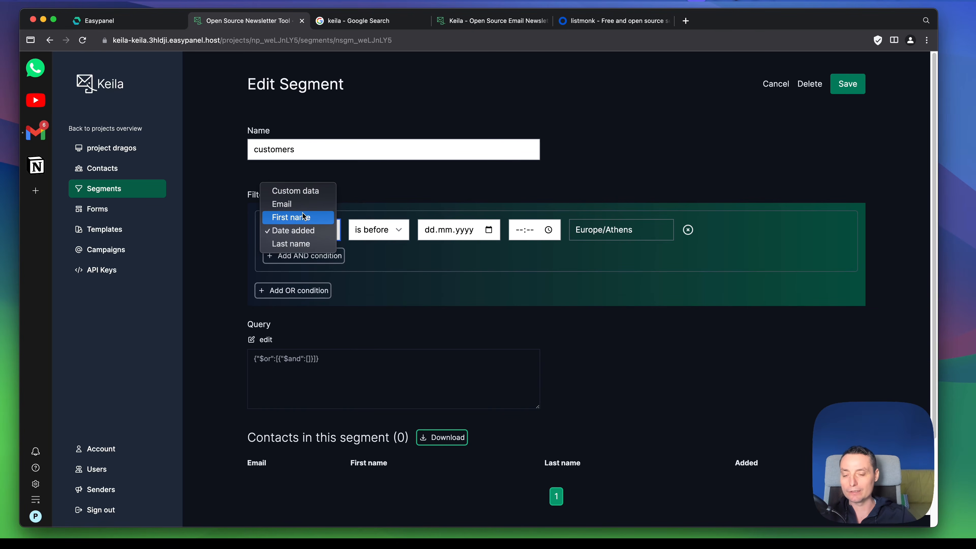
{"action": "left_click", "coordinate": [306, 194]}
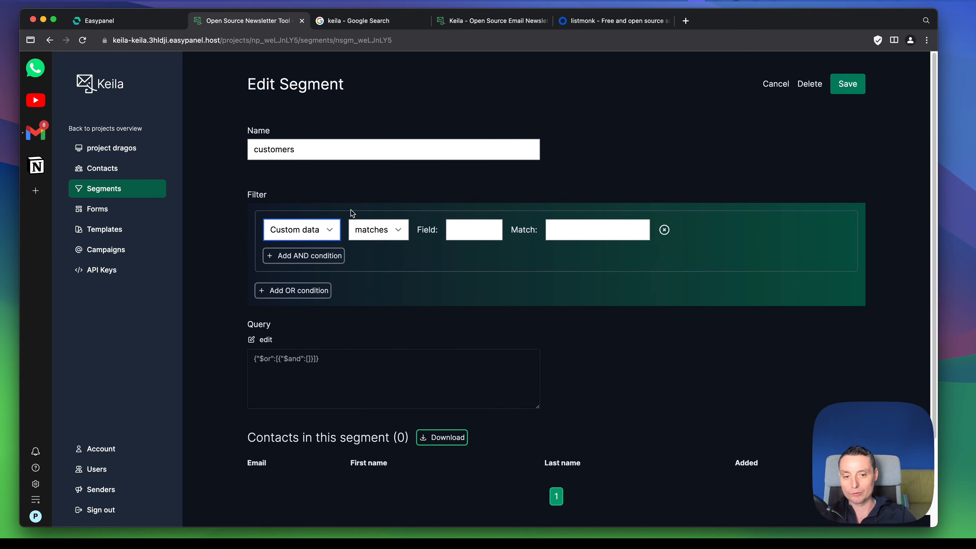
{"action": "left_click", "coordinate": [461, 233]}
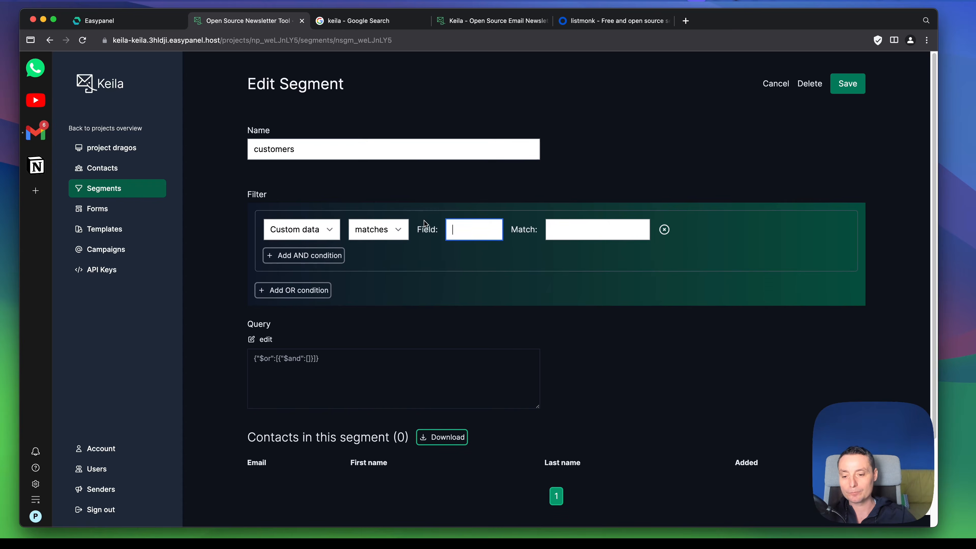
{"action": "scroll", "coordinate": [425, 224], "scroll_direction": "down", "scroll_amount": 3}
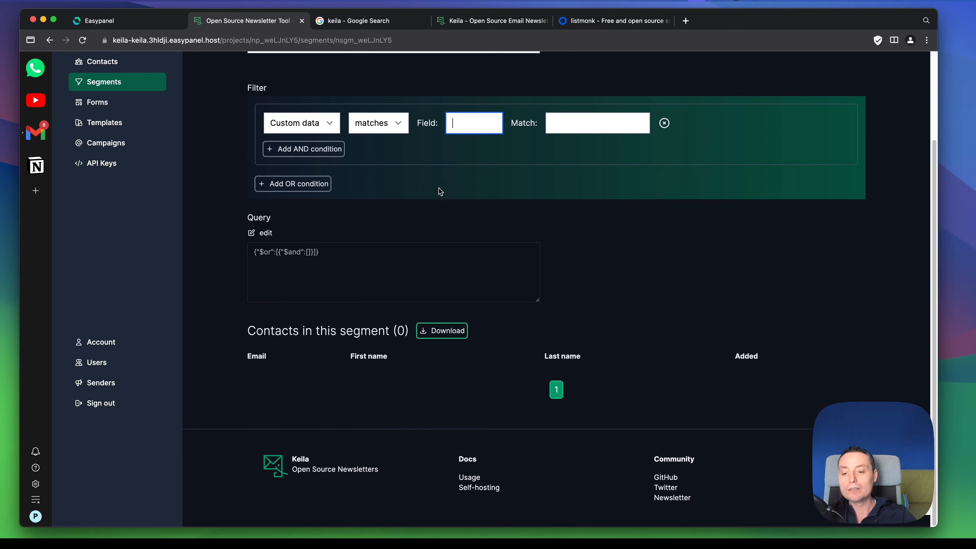
{"action": "scroll", "coordinate": [496, 225], "scroll_direction": "up", "scroll_amount": 3}
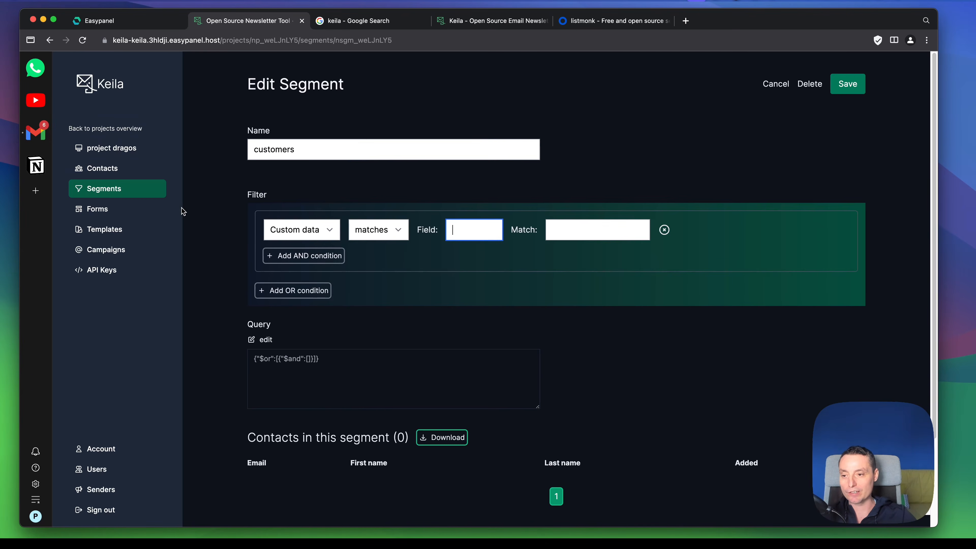
Step: Leave the segment without saving its filter, and create the project's first sign-up form, reviewing its settings, link and HTML code
{"action": "left_click", "coordinate": [110, 211]}
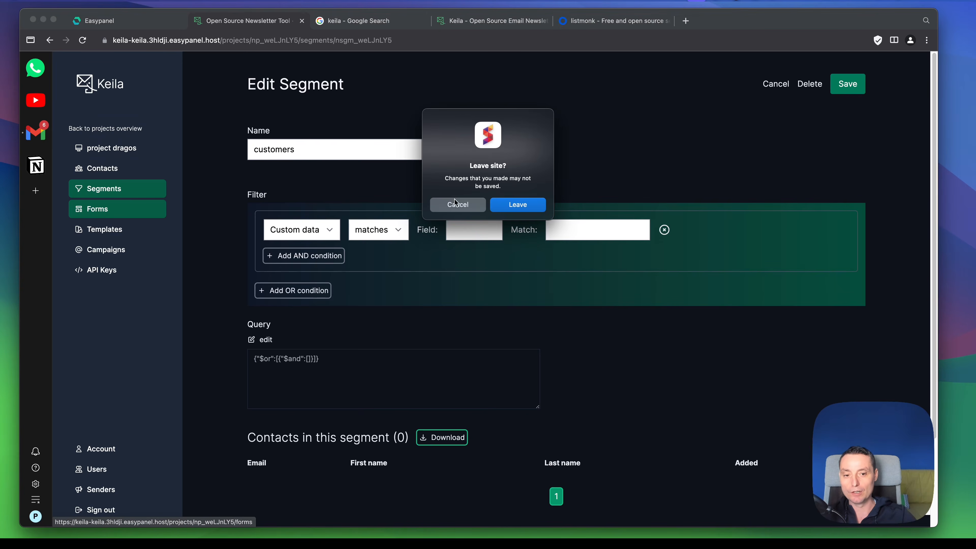
{"action": "left_click", "coordinate": [515, 205]}
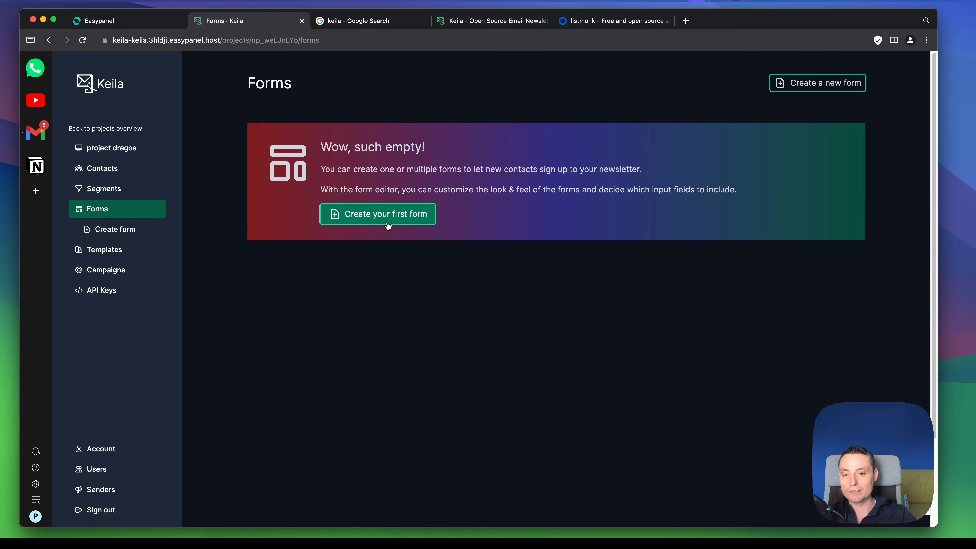
{"action": "left_click", "coordinate": [389, 214]}
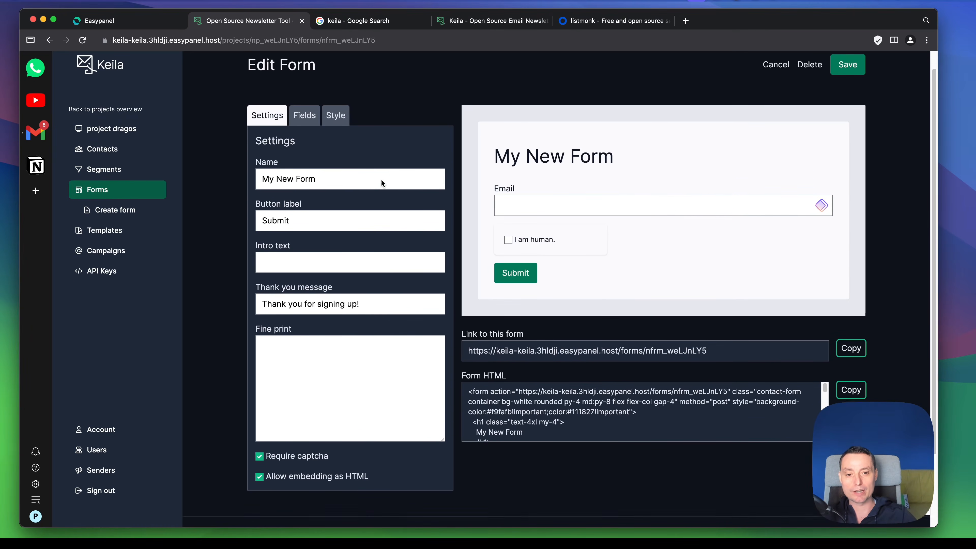
{"action": "scroll", "coordinate": [381, 180], "scroll_direction": "down", "scroll_amount": 2}
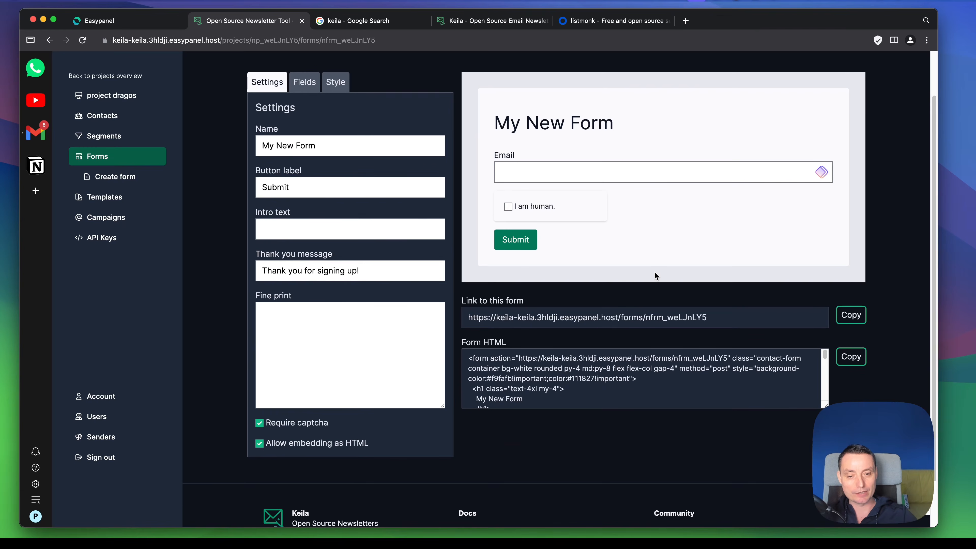
{"action": "scroll", "coordinate": [603, 292], "scroll_direction": "down", "scroll_amount": 1}
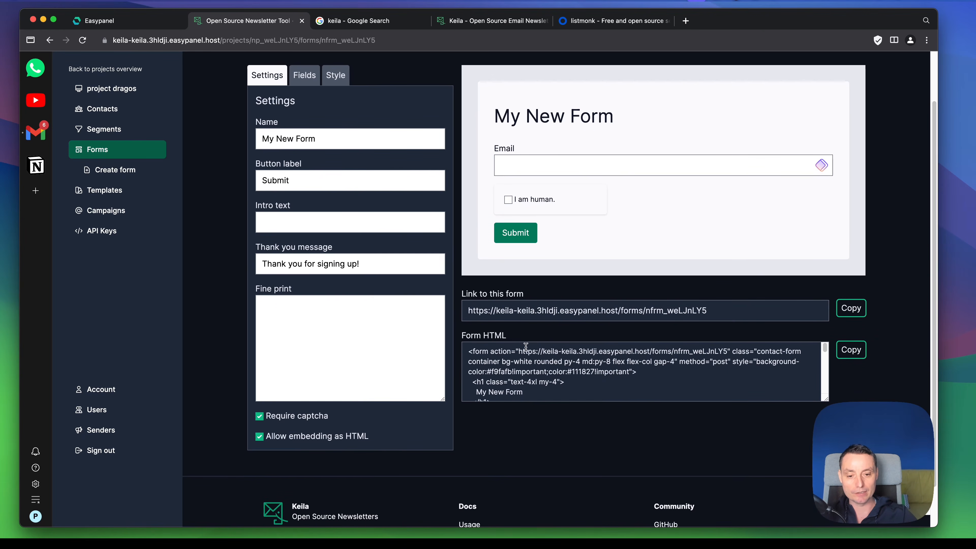
Step: Examine the sign-up form's HTML code, its field options, the fine print setting and the style colors
{"action": "scroll", "coordinate": [534, 359], "scroll_direction": "down", "scroll_amount": 2}
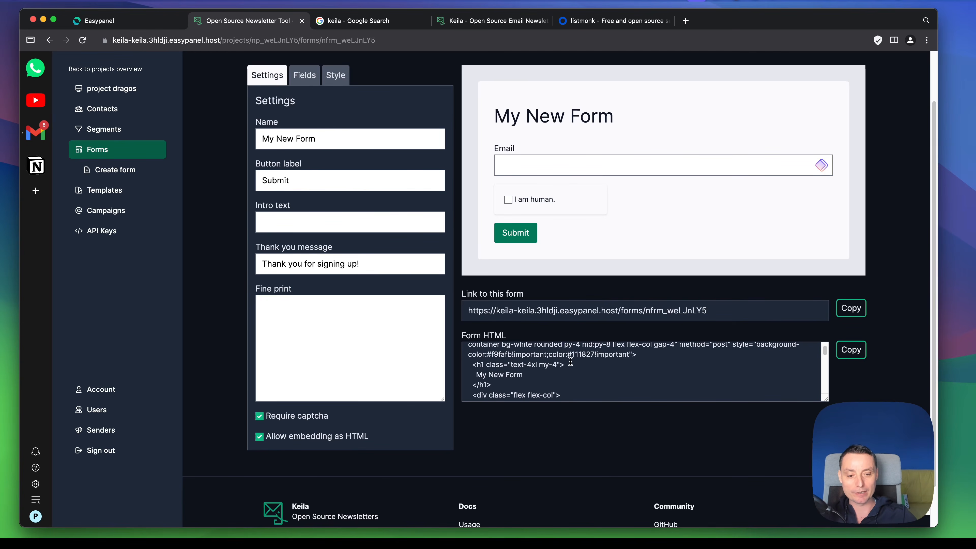
{"action": "scroll", "coordinate": [570, 361], "scroll_direction": "down", "scroll_amount": 3}
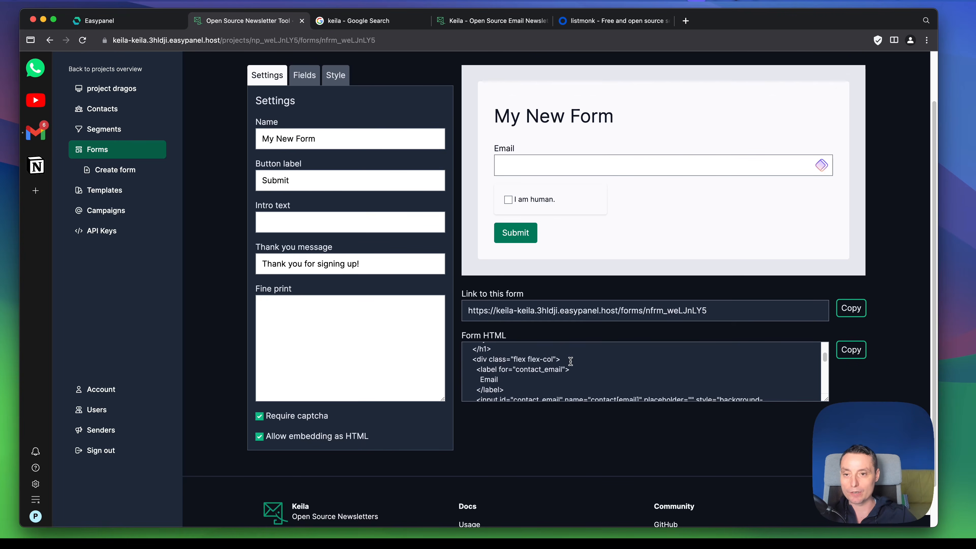
{"action": "left_click", "coordinate": [307, 79]}
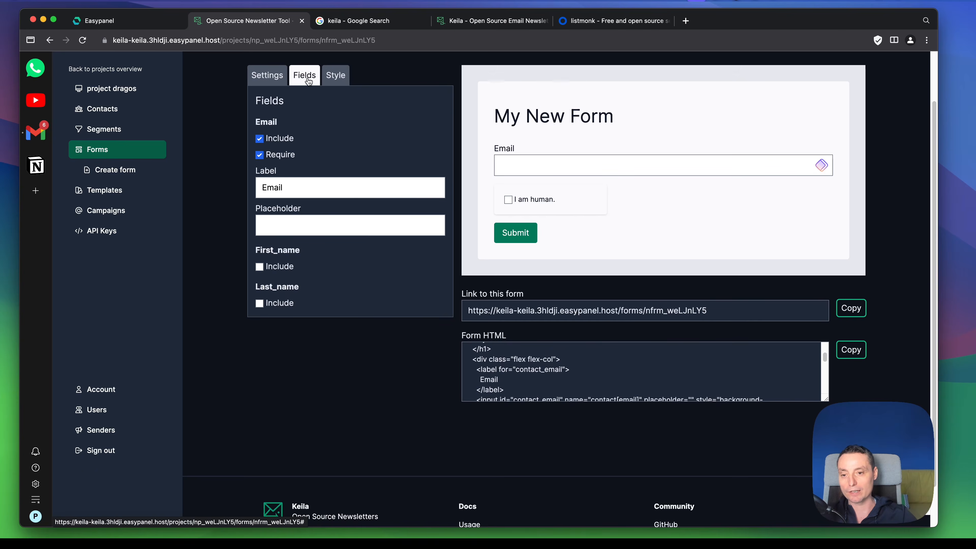
{"action": "left_click", "coordinate": [264, 84]}
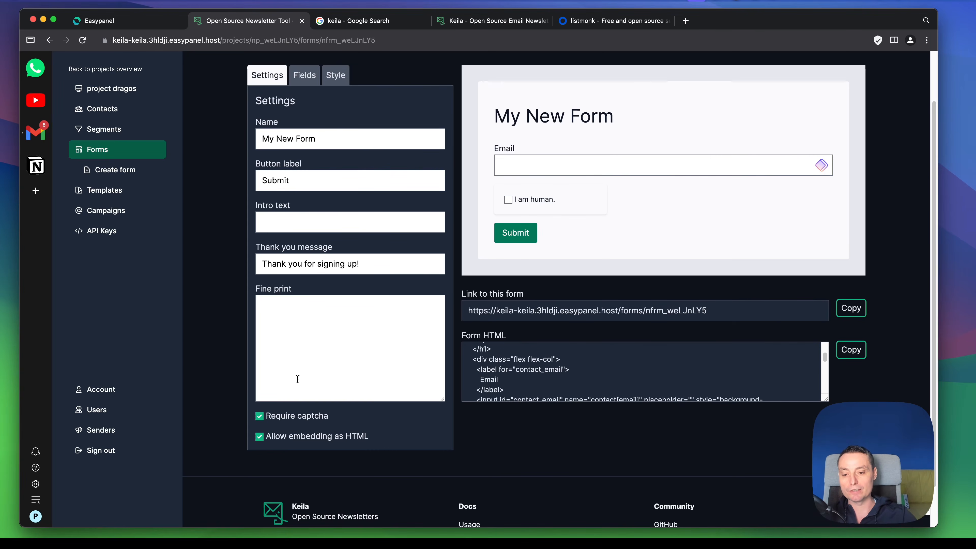
{"action": "left_click", "coordinate": [304, 358]}
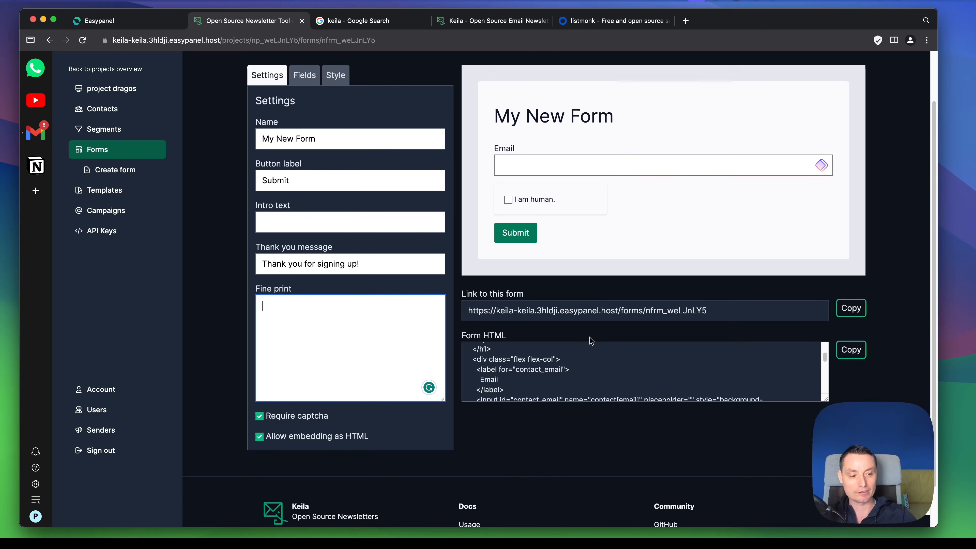
{"action": "scroll", "coordinate": [605, 346], "scroll_direction": "down", "scroll_amount": 1}
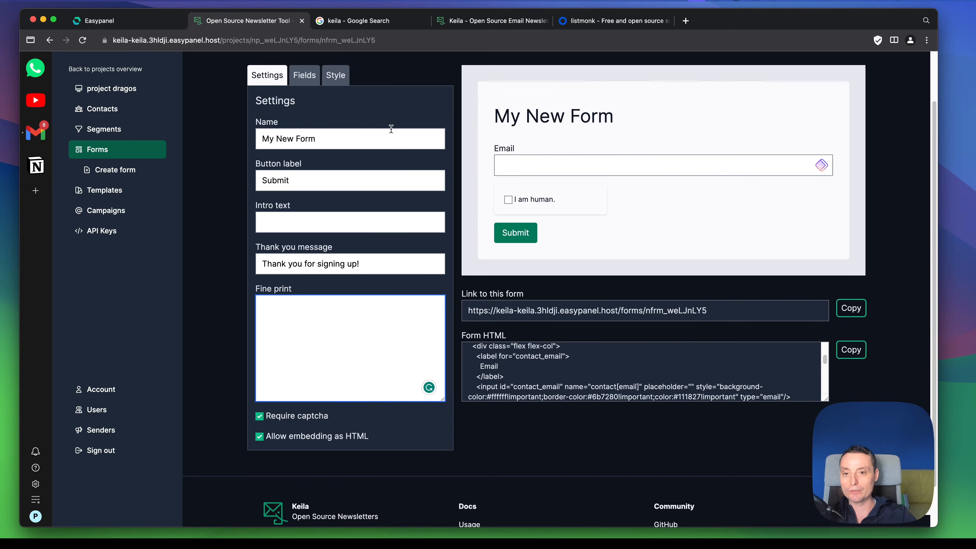
{"action": "left_click", "coordinate": [336, 75]}
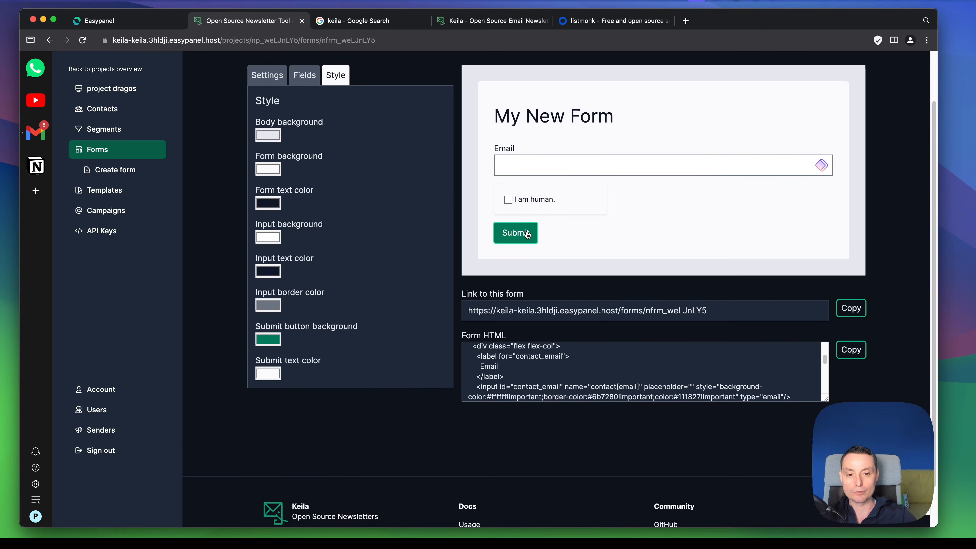
Step: Look at the project's templates page and the creation page for a first template
{"action": "left_click", "coordinate": [115, 190]}
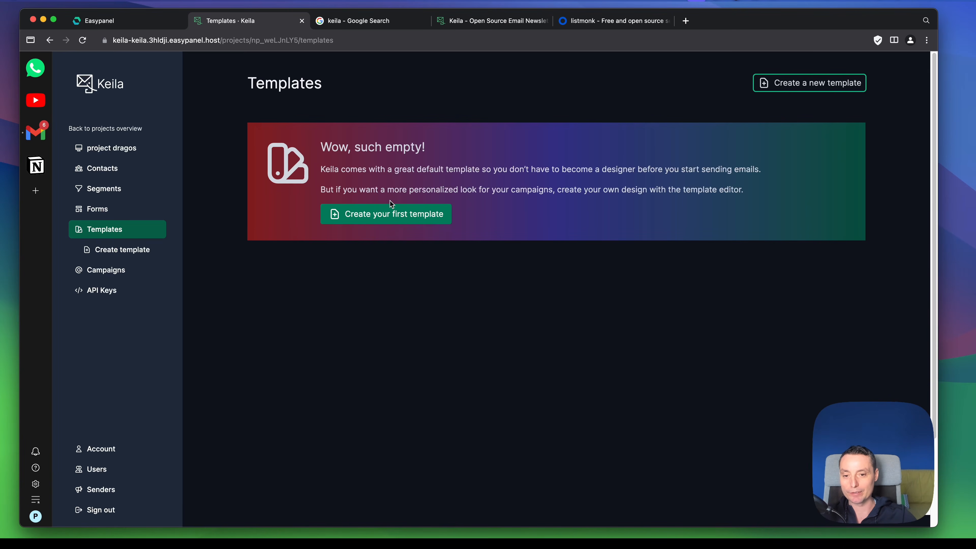
{"action": "left_click", "coordinate": [386, 215]}
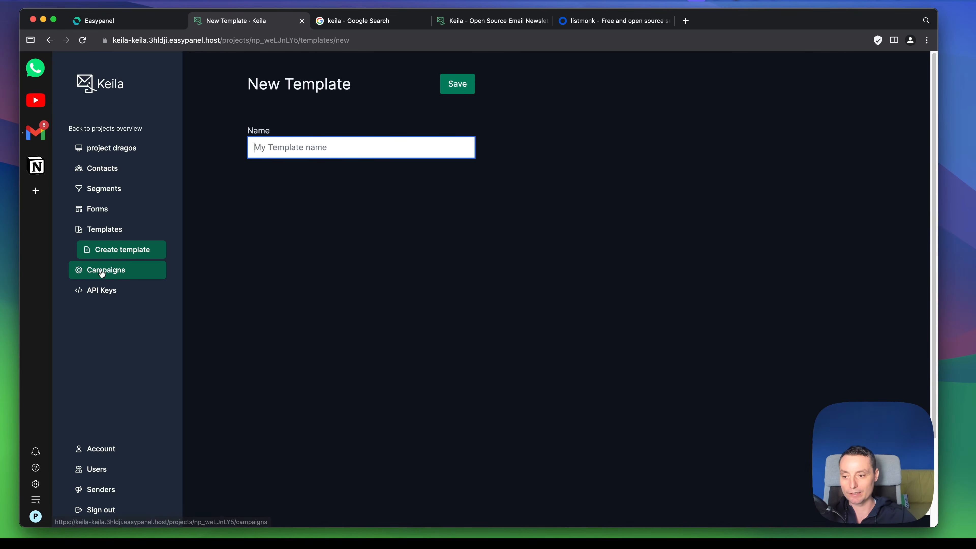
Step: Start the project's first campaign and choose the Block editor after trying the Markdown option, looking over the remaining campaign options
{"action": "left_click", "coordinate": [110, 275]}
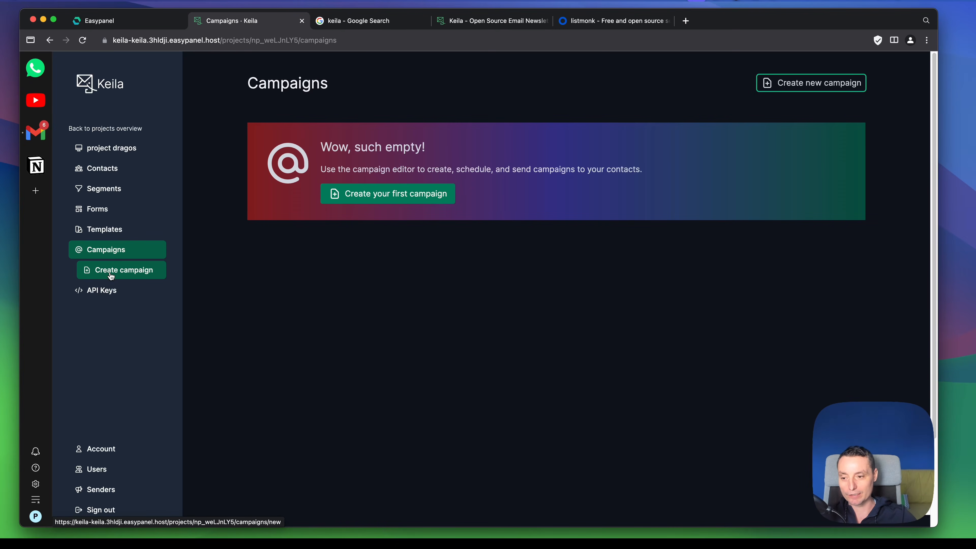
{"action": "left_click", "coordinate": [391, 196]}
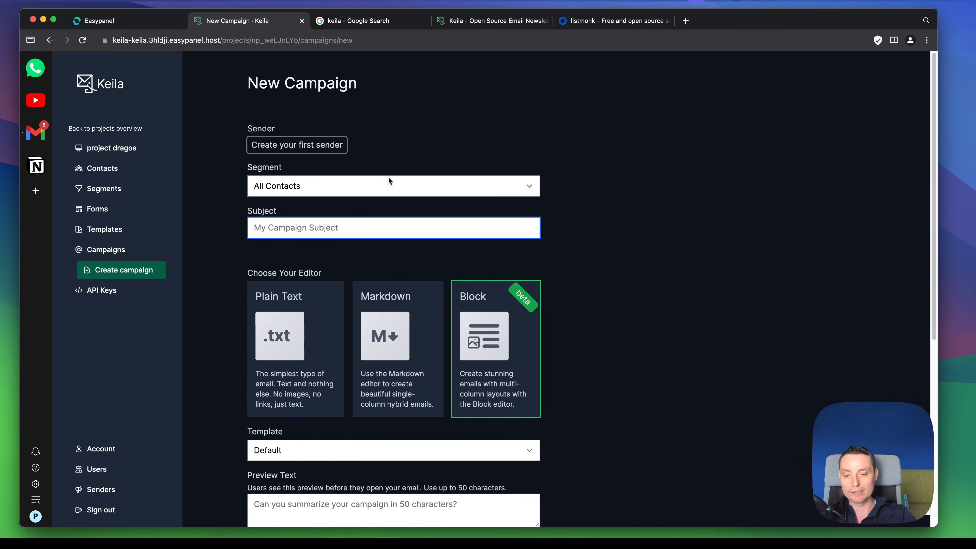
{"action": "scroll", "coordinate": [388, 179], "scroll_direction": "down", "scroll_amount": 3}
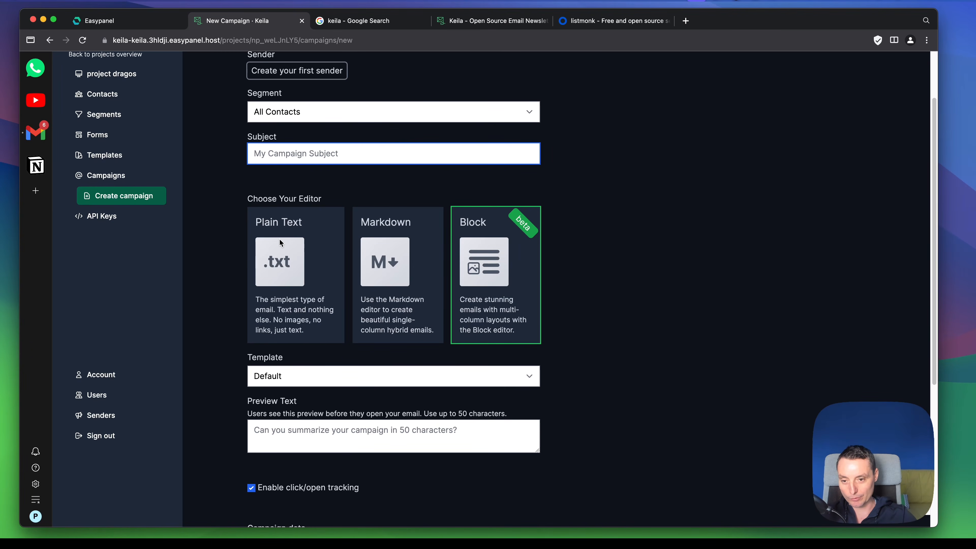
{"action": "left_click", "coordinate": [385, 259]}
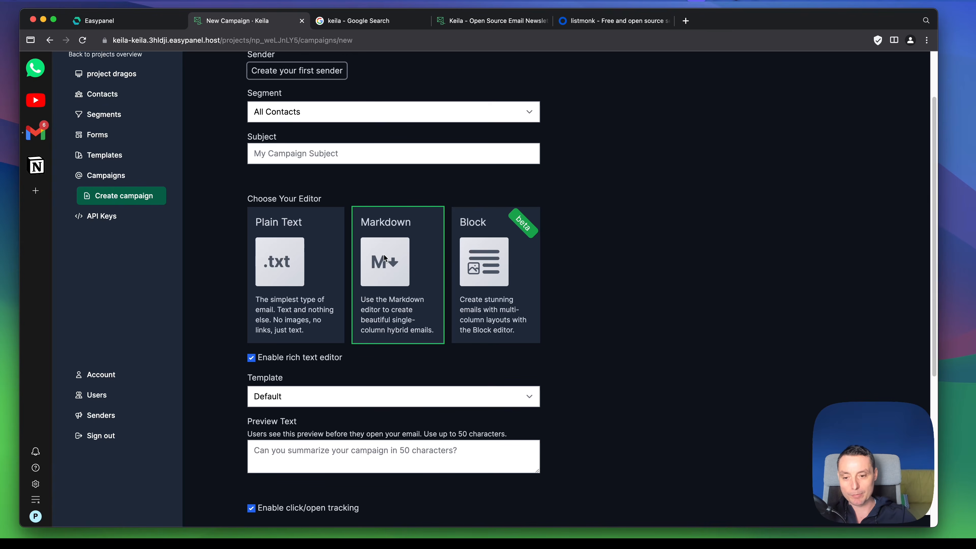
{"action": "scroll", "coordinate": [405, 254], "scroll_direction": "down", "scroll_amount": 1}
{"action": "left_click", "coordinate": [488, 238]}
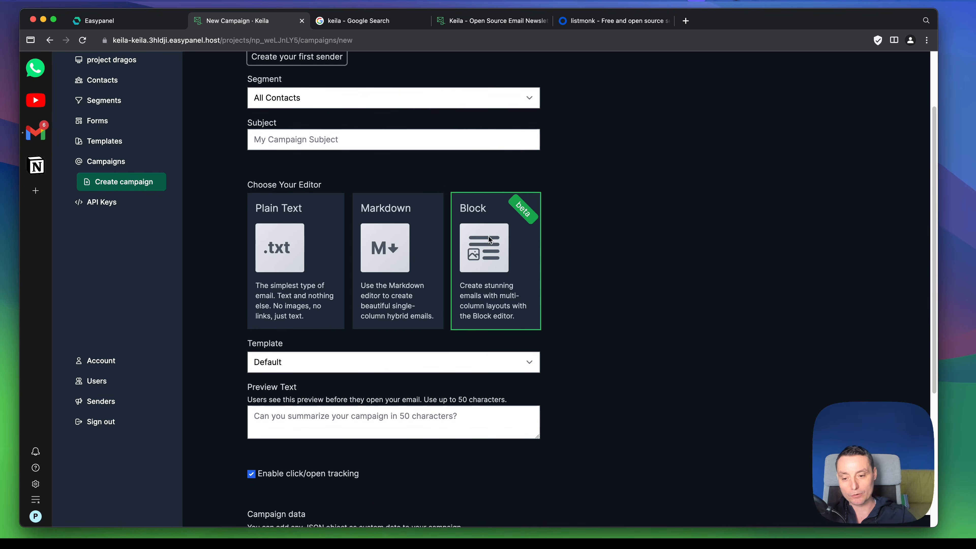
{"action": "scroll", "coordinate": [489, 236], "scroll_direction": "down", "scroll_amount": 6}
{"action": "scroll", "coordinate": [486, 237], "scroll_direction": "up", "scroll_amount": 8}
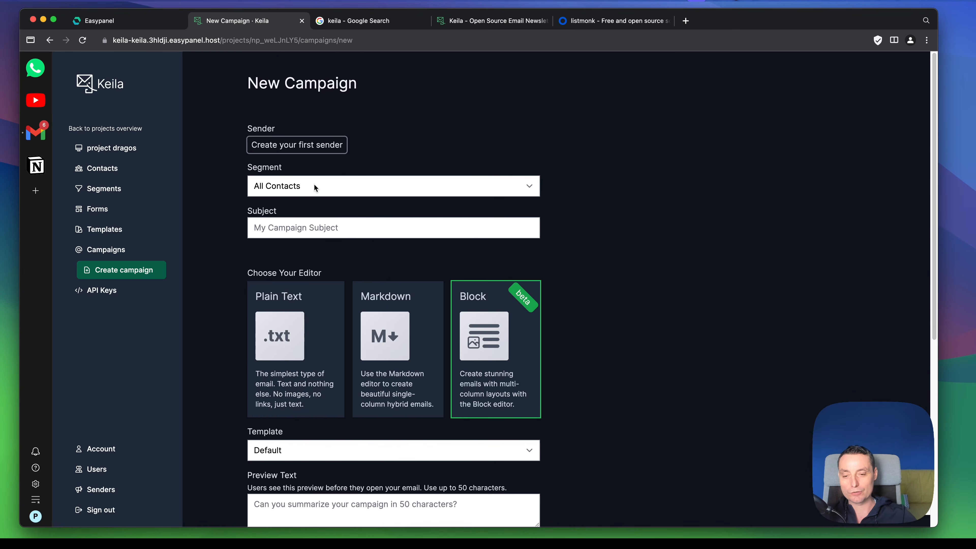
Step: Target the new campaign at the "customers" segment and give it the subject "test"
{"action": "left_click", "coordinate": [312, 187]}
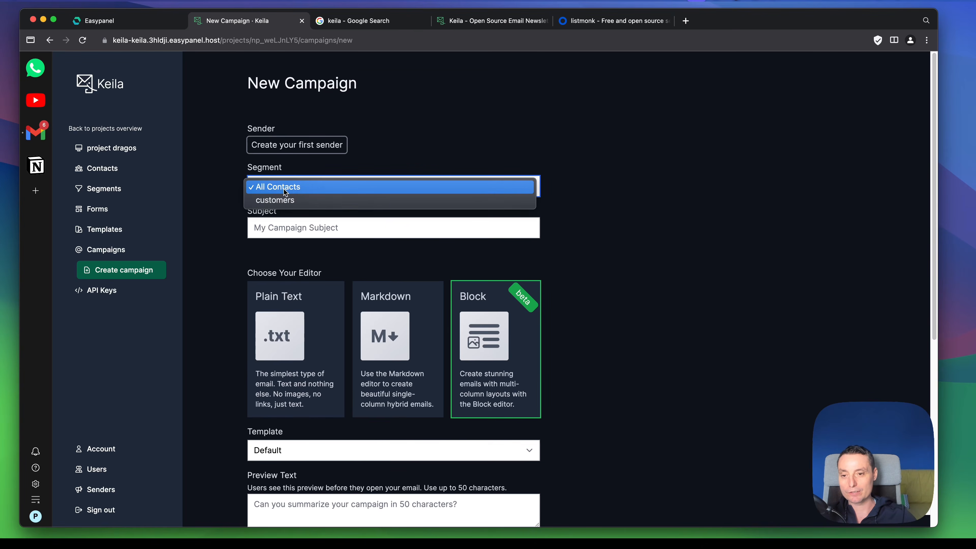
{"action": "left_click", "coordinate": [284, 188]}
{"action": "left_click", "coordinate": [294, 186]}
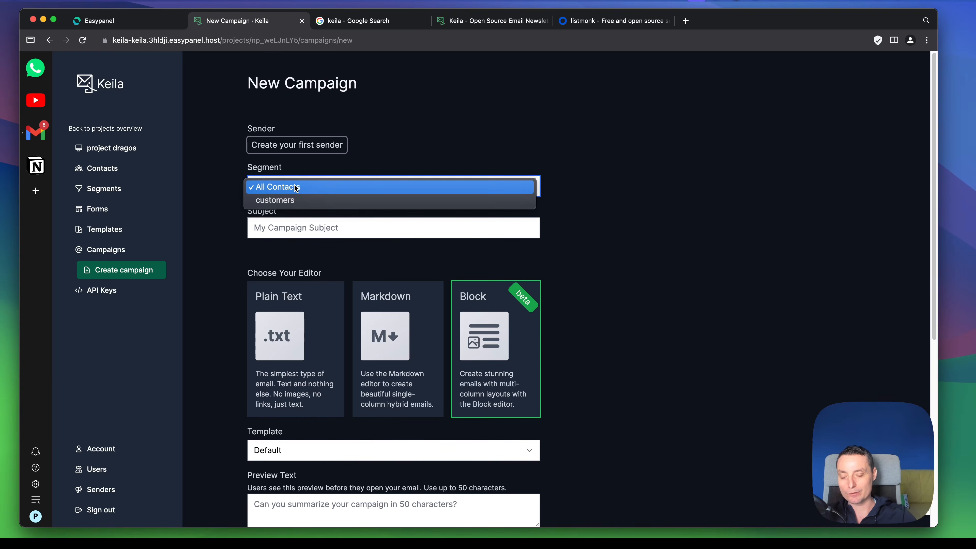
{"action": "left_click", "coordinate": [273, 201]}
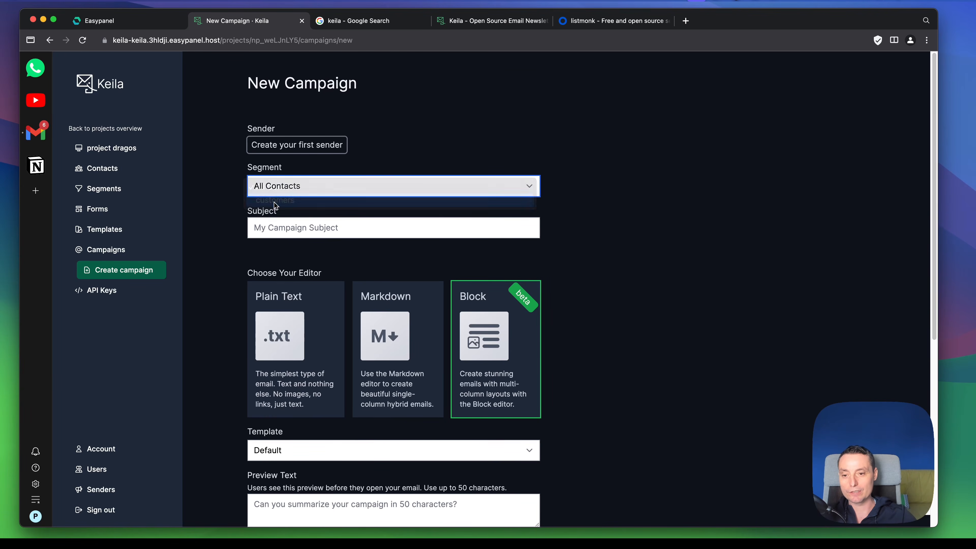
{"action": "left_click", "coordinate": [271, 233]}
{"action": "type", "text": "test"}
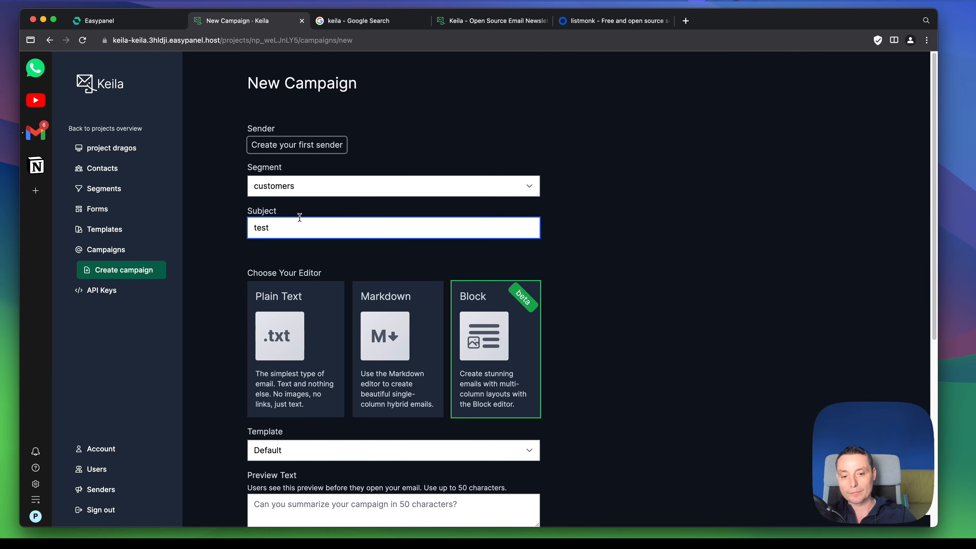
Step: Keep the Default template and create the campaign with click/open tracking enabled and no preview text or custom data
{"action": "scroll", "coordinate": [385, 244], "scroll_direction": "down", "scroll_amount": 2}
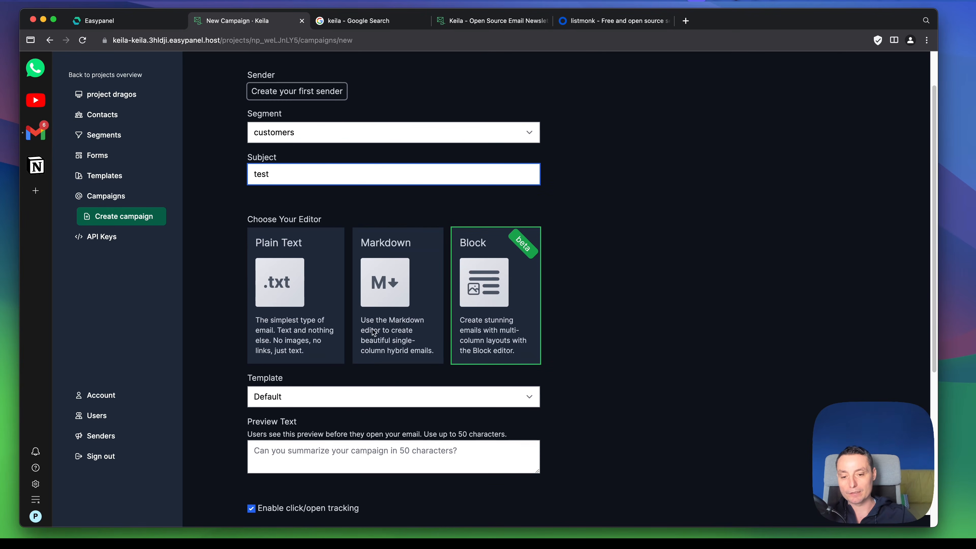
{"action": "scroll", "coordinate": [445, 239], "scroll_direction": "down", "scroll_amount": 2}
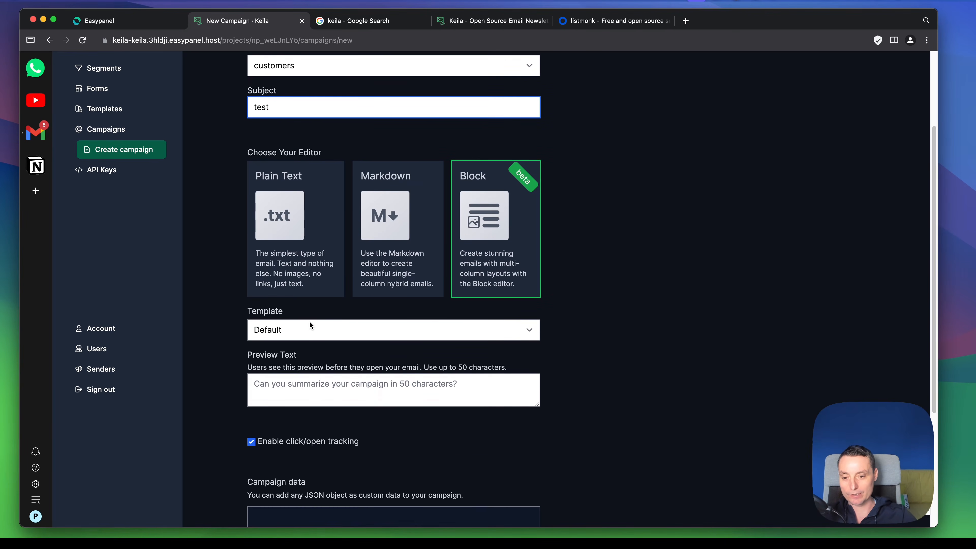
{"action": "left_click", "coordinate": [297, 326]}
{"action": "left_click", "coordinate": [297, 326]}
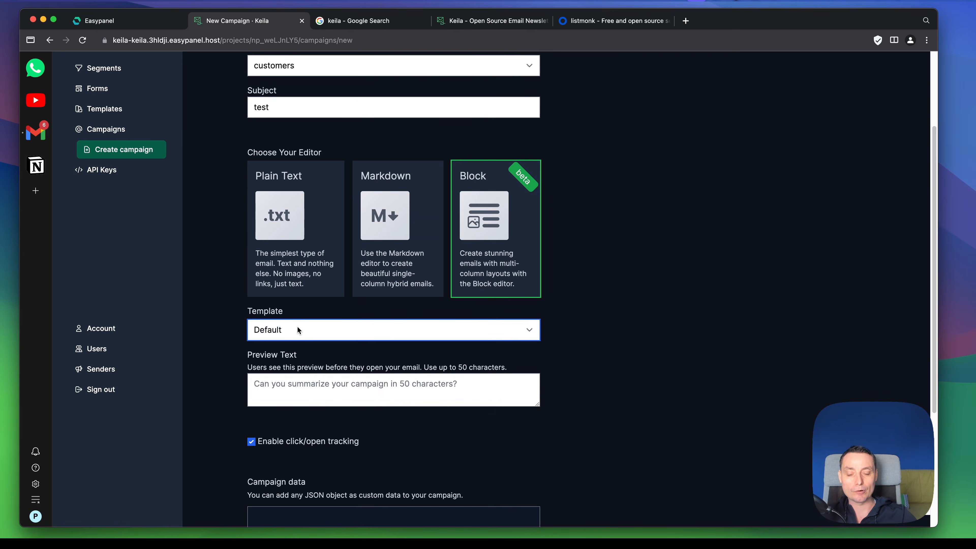
{"action": "scroll", "coordinate": [301, 320], "scroll_direction": "down", "scroll_amount": 2}
{"action": "scroll", "coordinate": [309, 309], "scroll_direction": "down", "scroll_amount": 3}
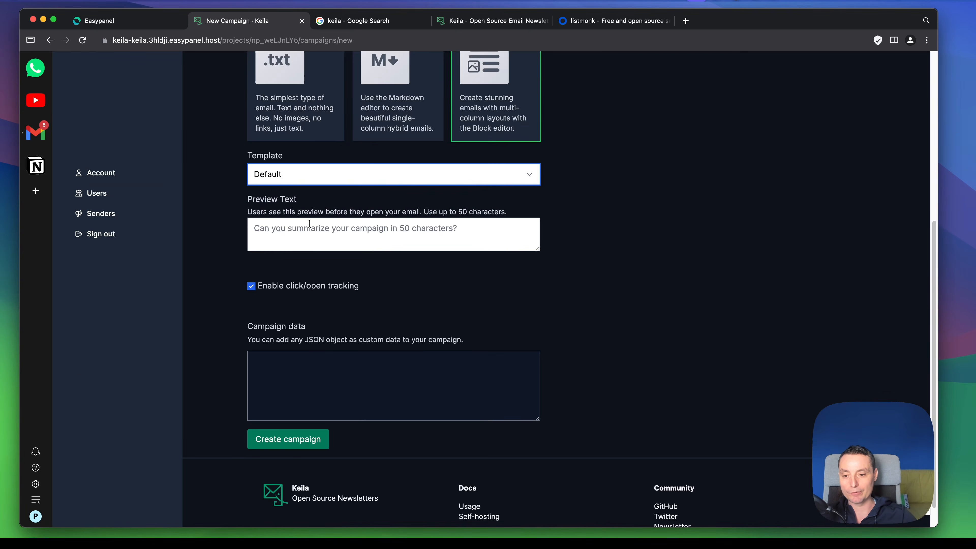
{"action": "left_click", "coordinate": [272, 448]}
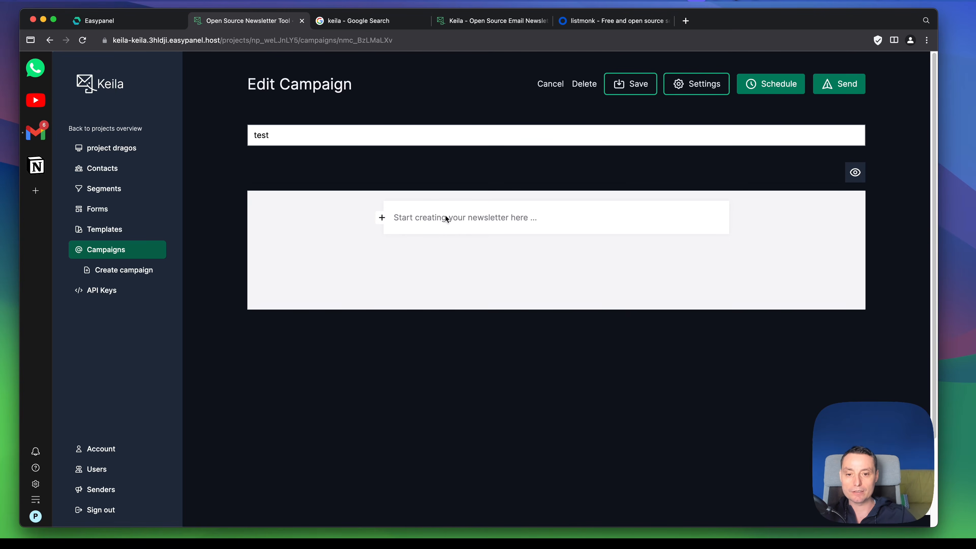
Step: Add a text block reading "test" to the newsletter body, followed by a button block labelled "Test"
{"action": "left_click", "coordinate": [382, 218]}
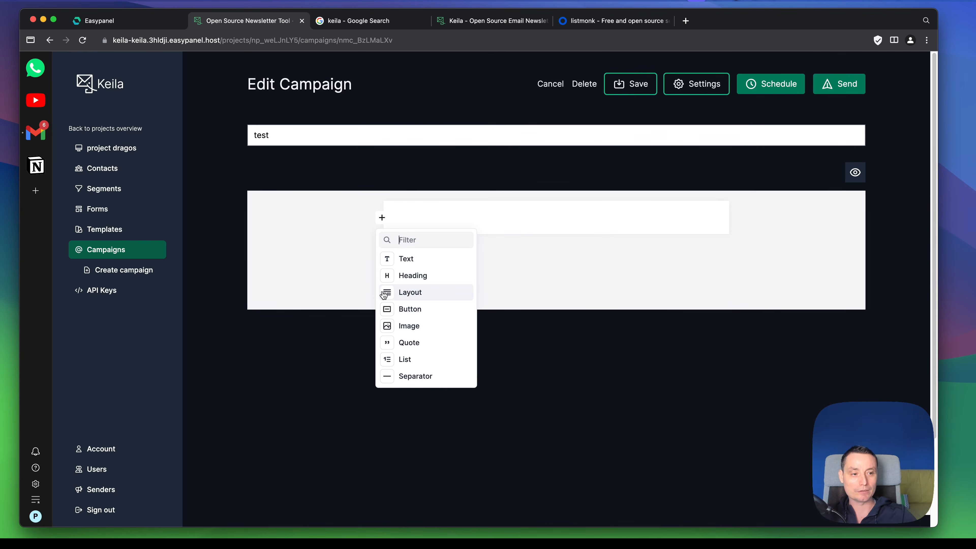
{"action": "left_click", "coordinate": [413, 258]}
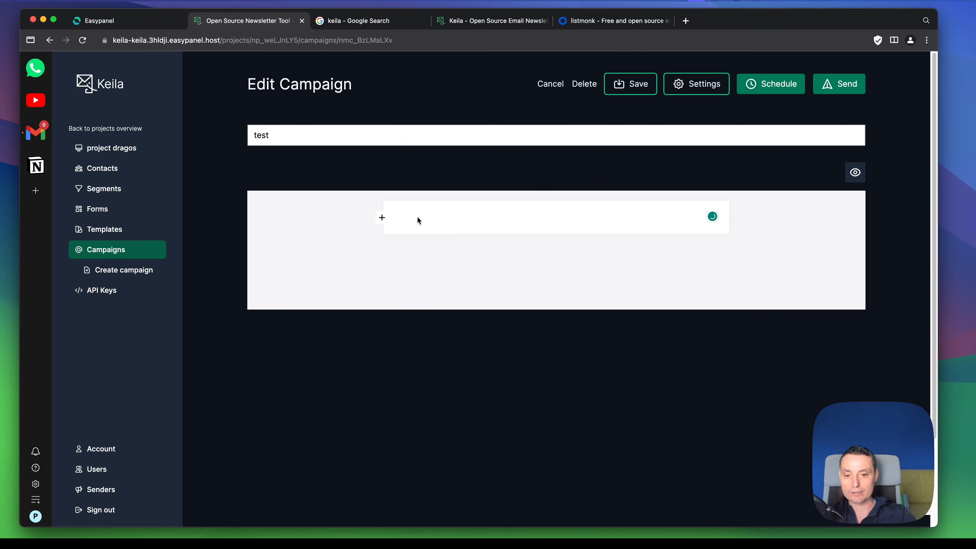
{"action": "type", "text": "test"}
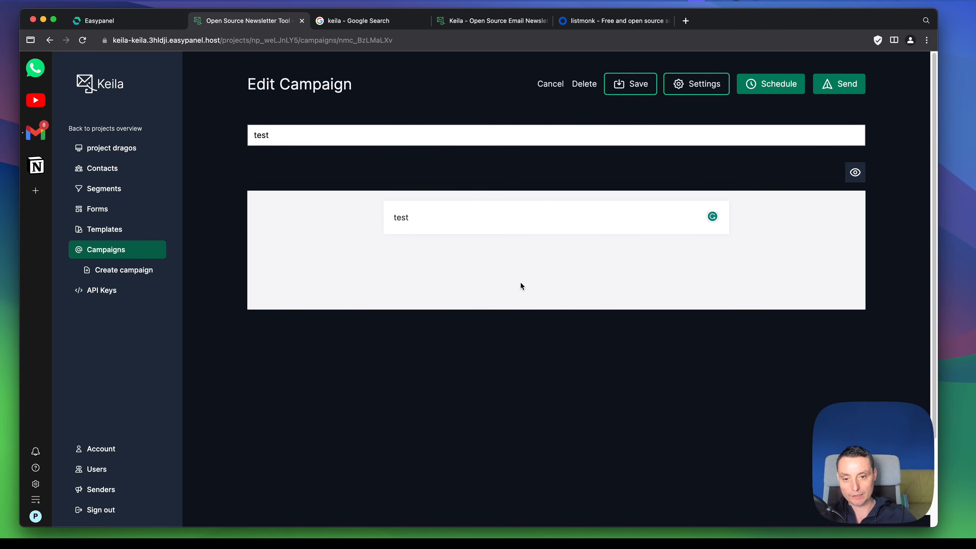
{"action": "left_click", "coordinate": [368, 217]}
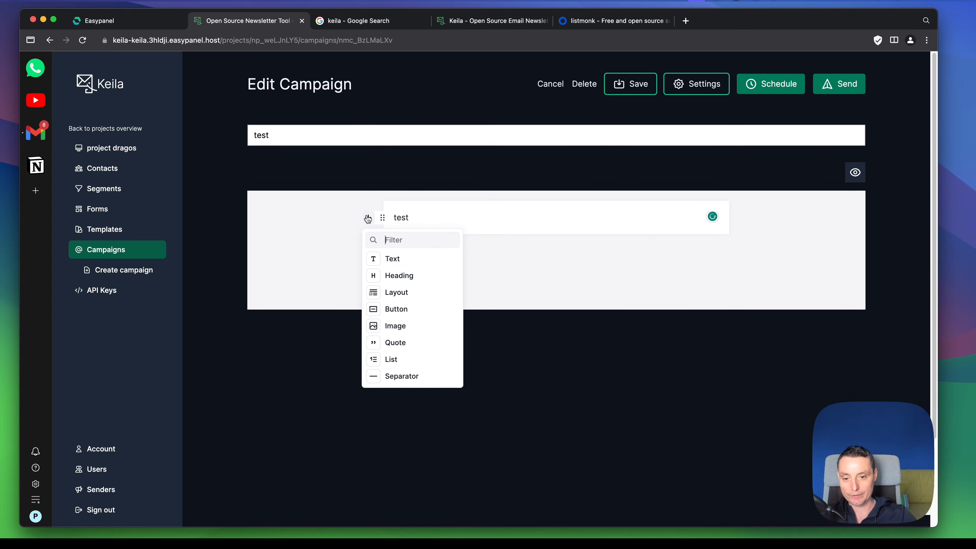
{"action": "left_click", "coordinate": [398, 309]}
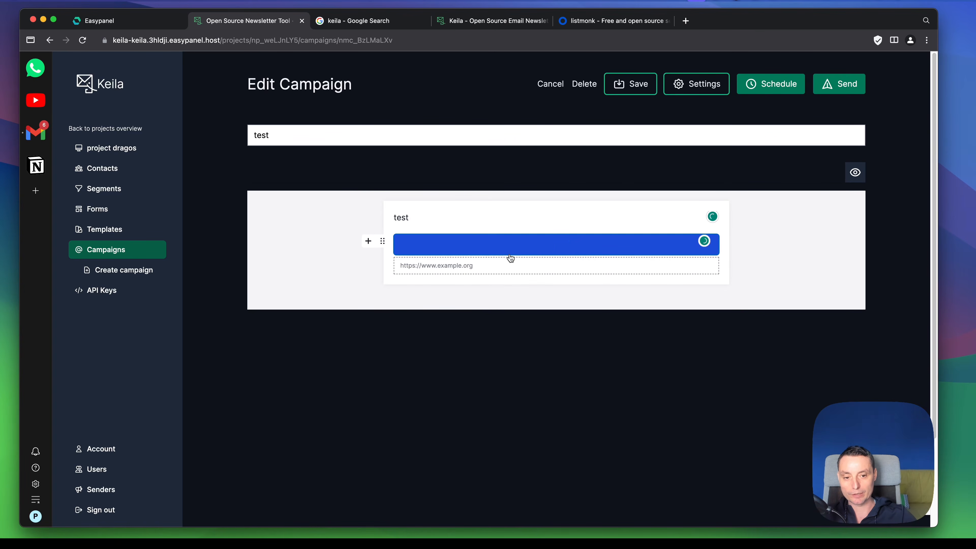
{"action": "type", "text": "Test"}
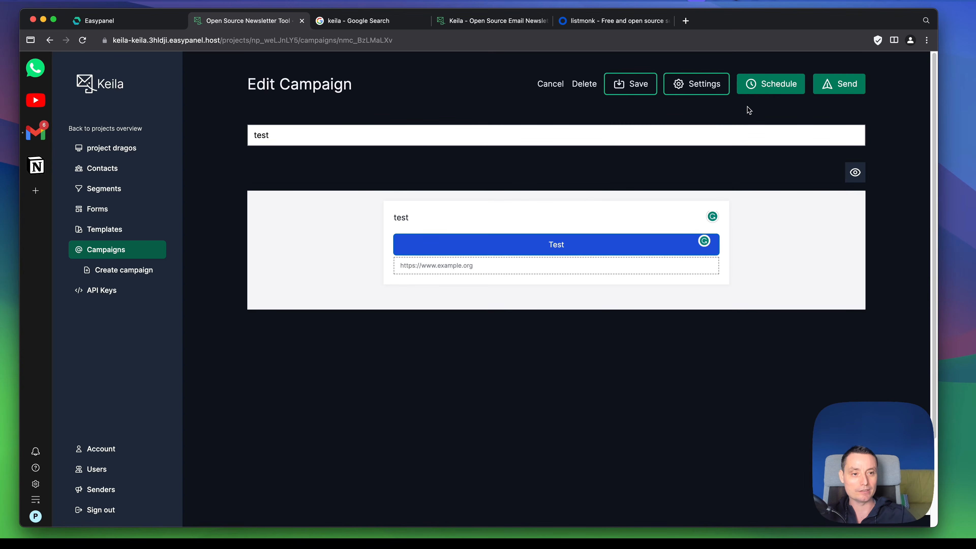
Step: Review the campaign's settings, including sender, campaign type, template, preview text and segment, and close them without changes
{"action": "left_click", "coordinate": [690, 81]}
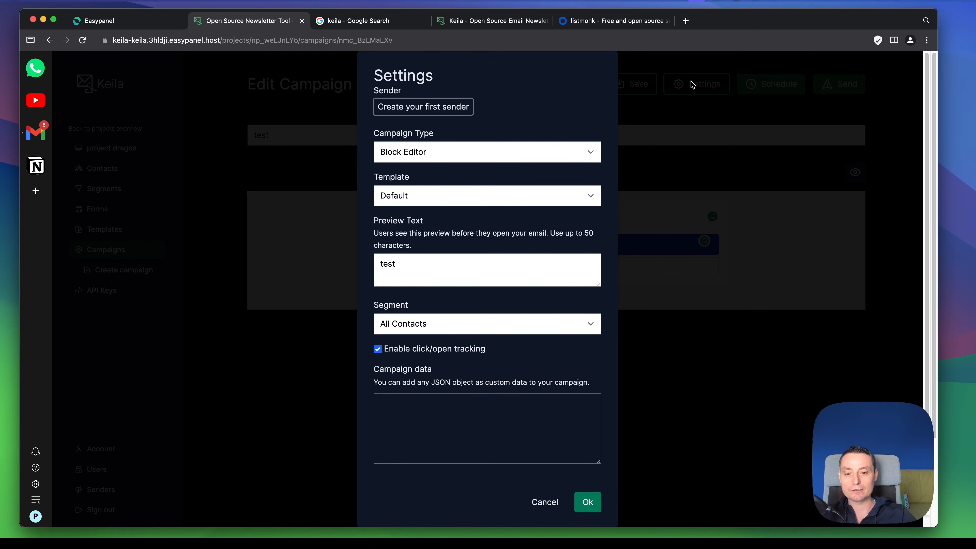
{"action": "scroll", "coordinate": [511, 224], "scroll_direction": "down", "scroll_amount": 1}
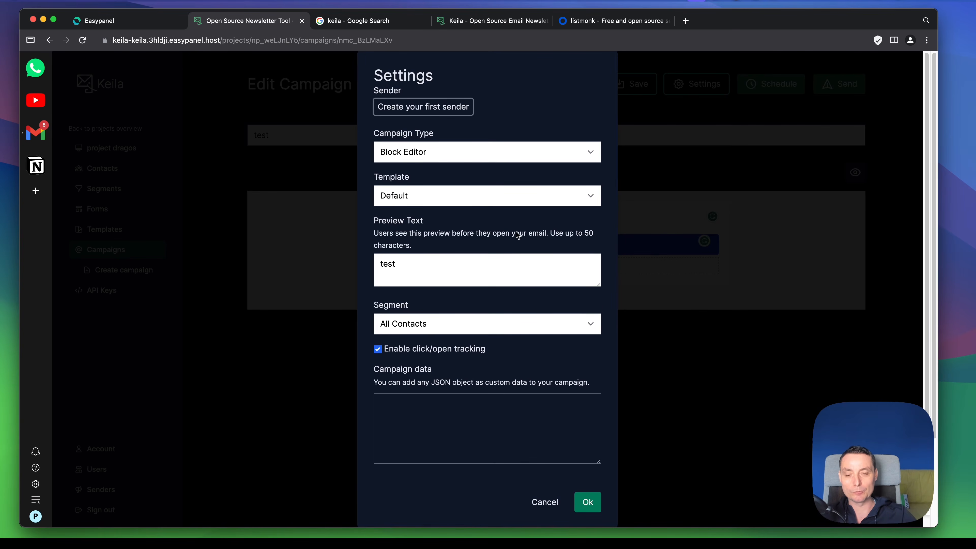
{"action": "left_click", "coordinate": [717, 115]}
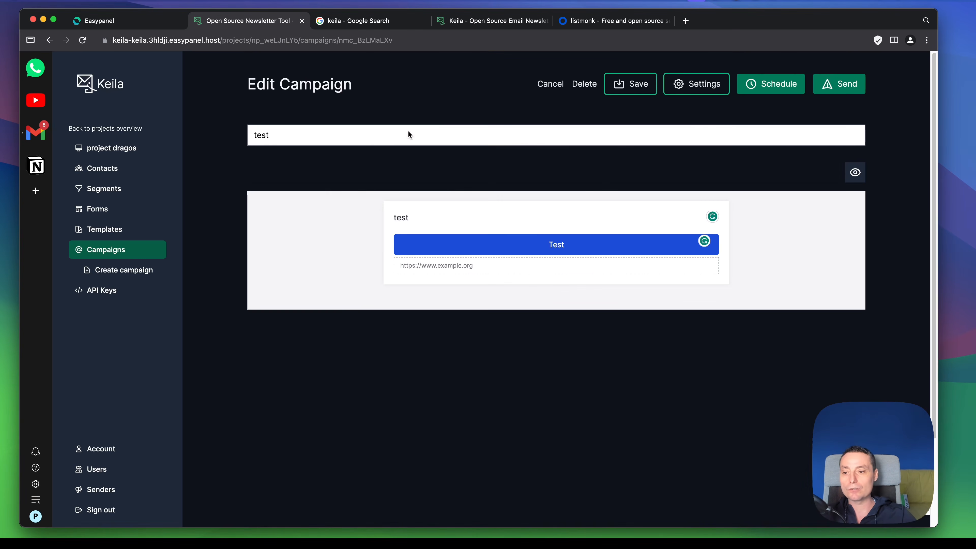
Step: Leave the campaign editor without saving and view the project's API keys page
{"action": "left_click", "coordinate": [119, 297]}
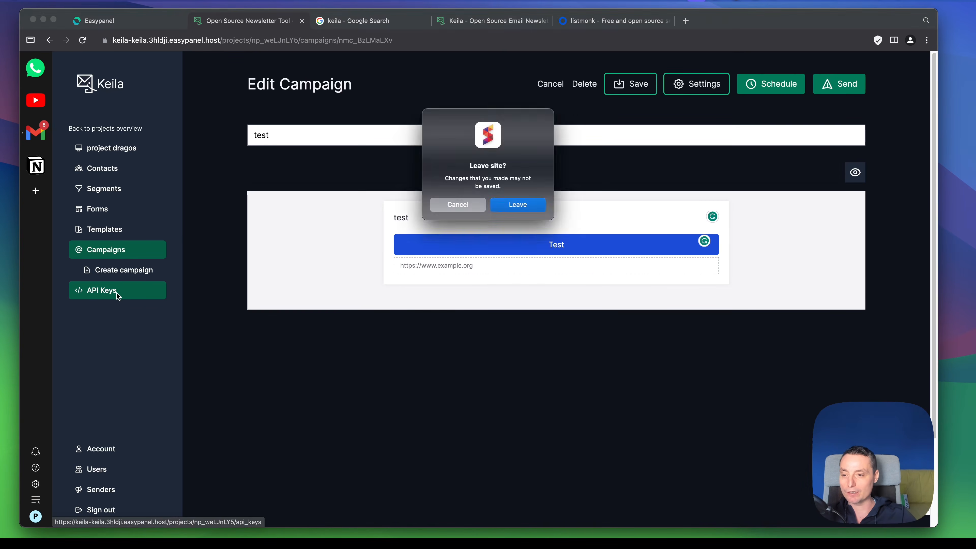
{"action": "left_click", "coordinate": [509, 203]}
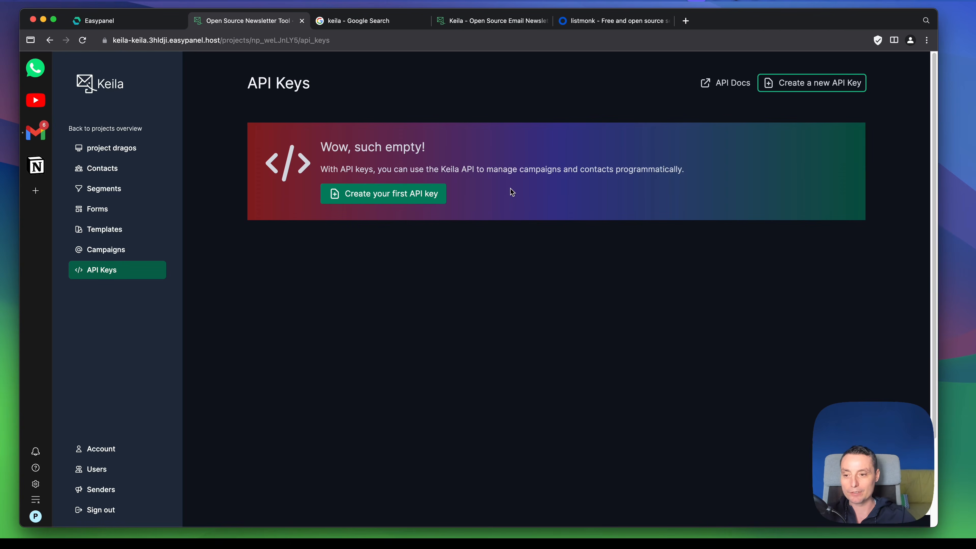
Step: View the form for a new API key without creating one, and look through the instance's shared senders, users and account settings
{"action": "left_click", "coordinate": [410, 200]}
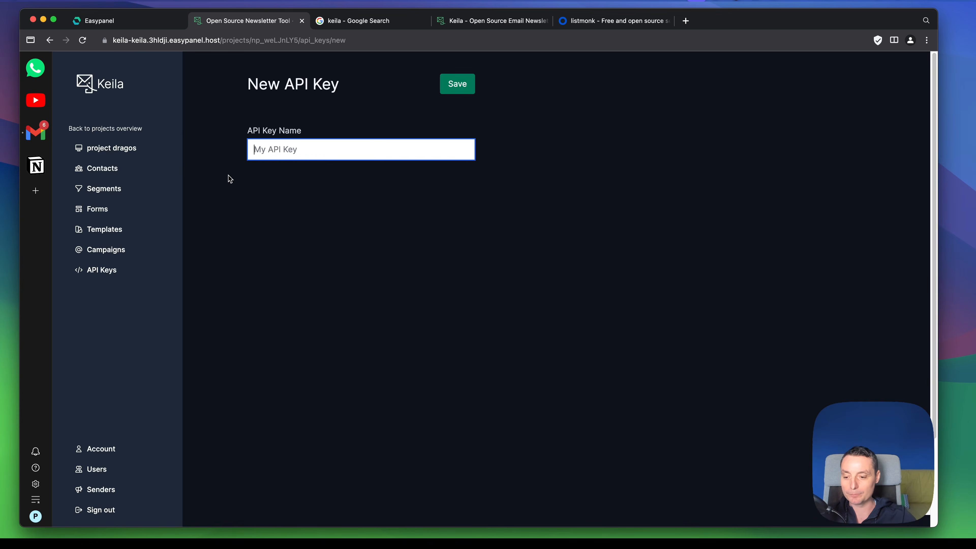
{"action": "left_click", "coordinate": [111, 498]}
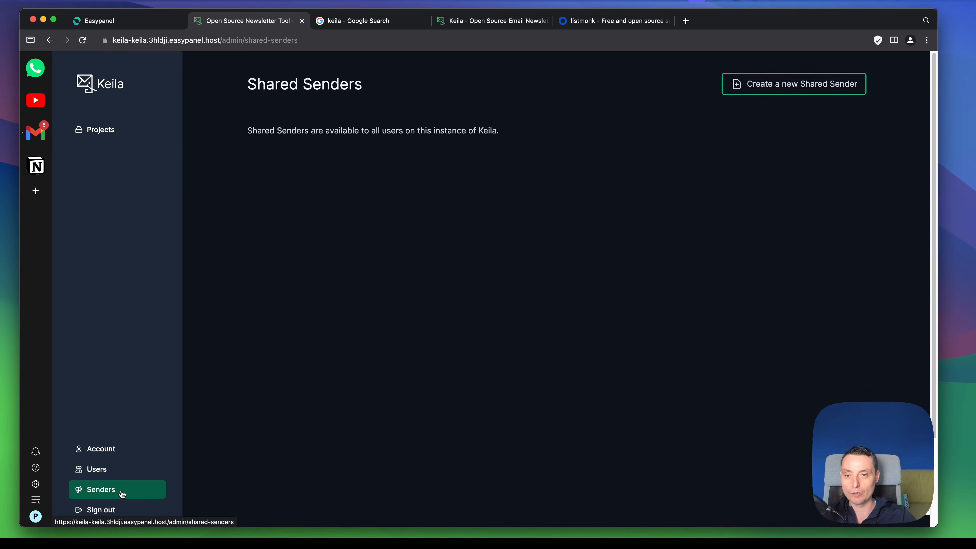
{"action": "left_click", "coordinate": [112, 469]}
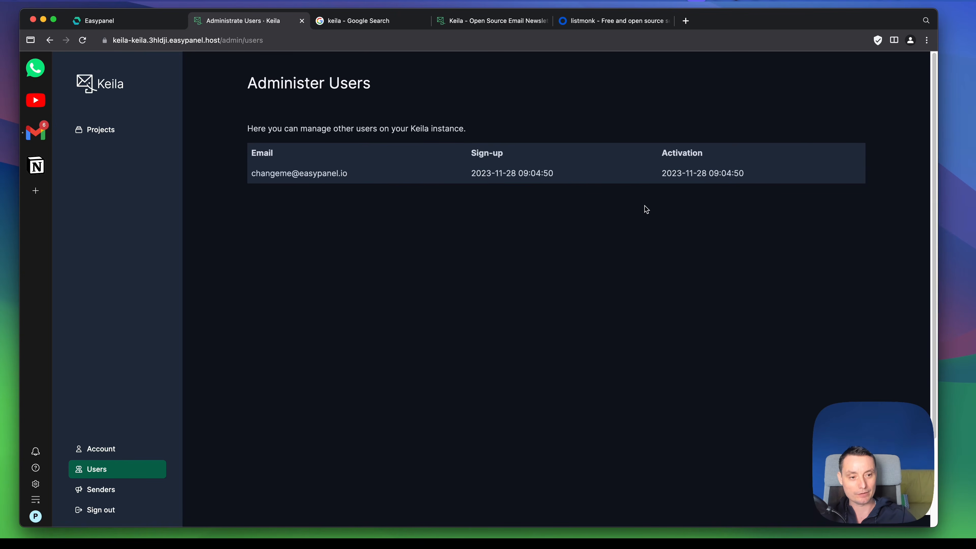
{"action": "left_click", "coordinate": [99, 453]}
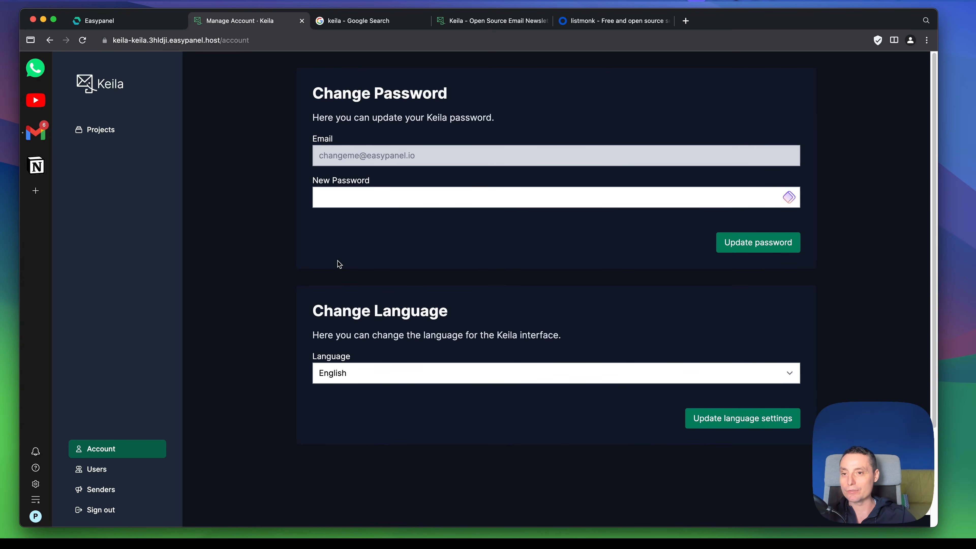
Step: Switch to Easypanel and open the keila app of the docker-apps project from the projects overview
{"action": "left_click", "coordinate": [144, 20]}
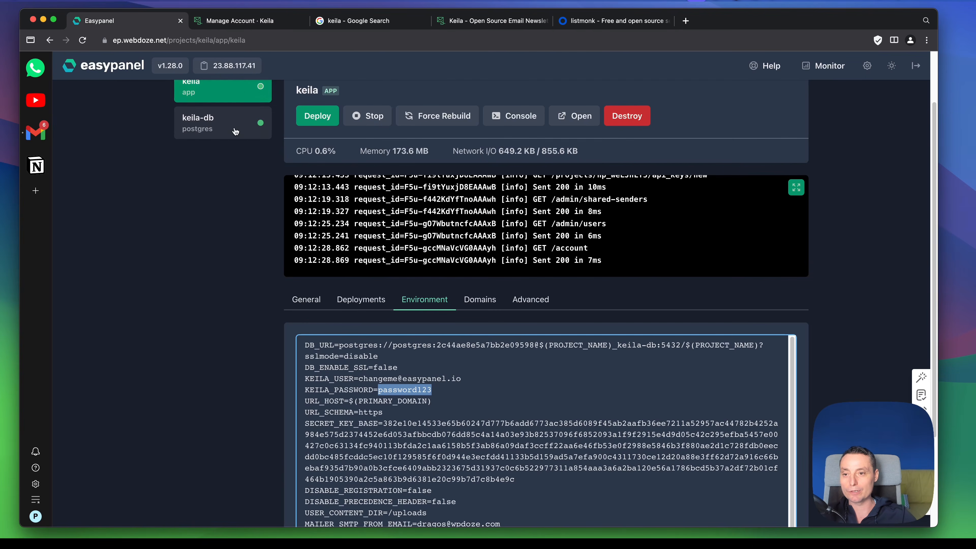
{"action": "scroll", "coordinate": [330, 235], "scroll_direction": "up", "scroll_amount": 3}
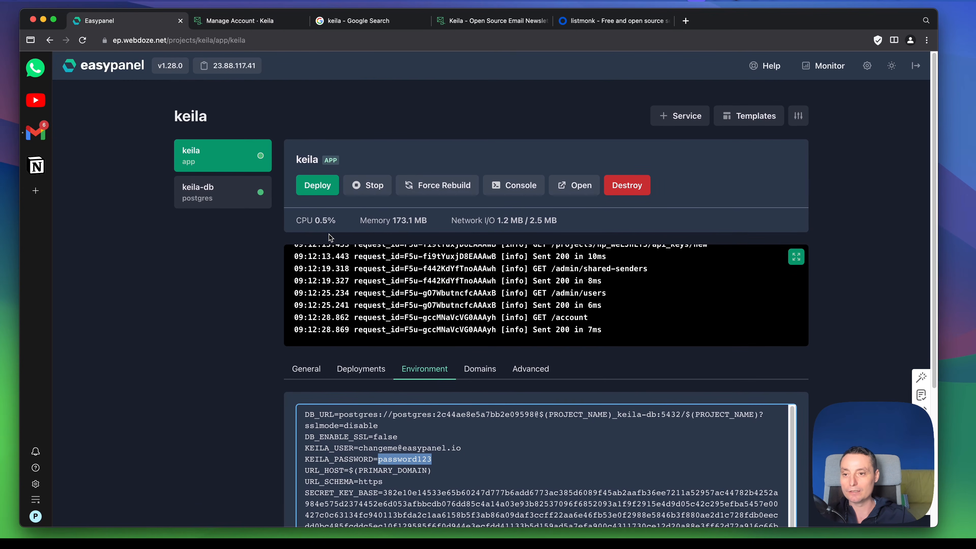
{"action": "left_click", "coordinate": [96, 70]}
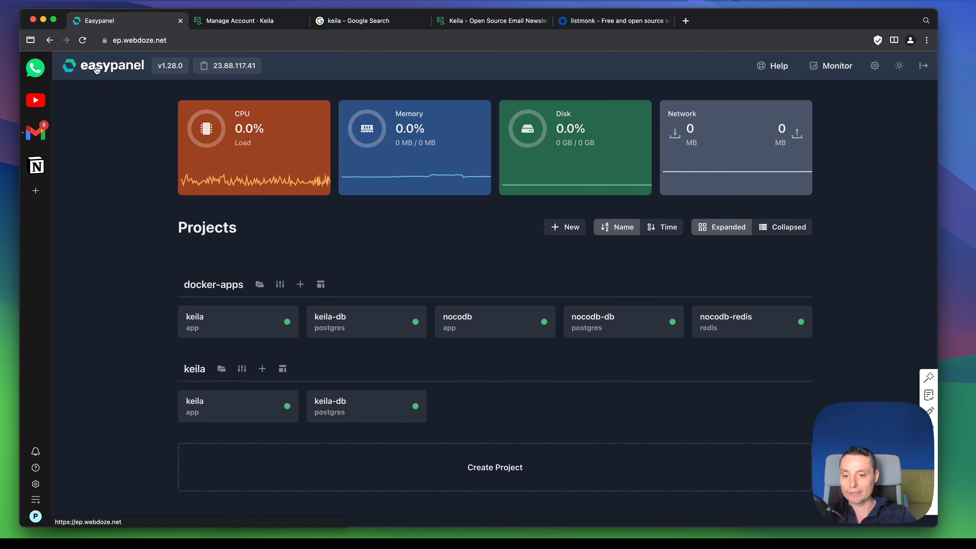
{"action": "left_click", "coordinate": [234, 321]}
{"action": "scroll", "coordinate": [487, 214], "scroll_direction": "down", "scroll_amount": 1}
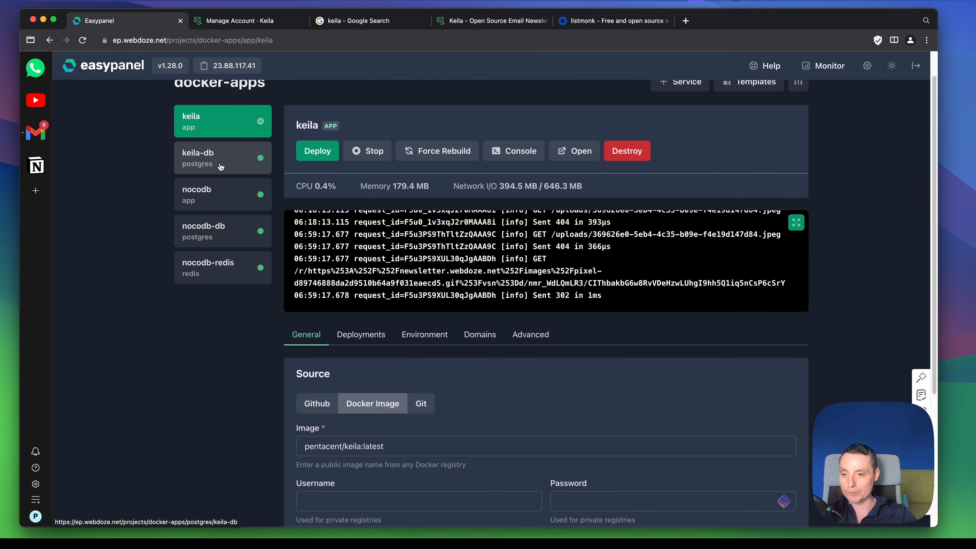
{"action": "scroll", "coordinate": [384, 269], "scroll_direction": "down", "scroll_amount": 1}
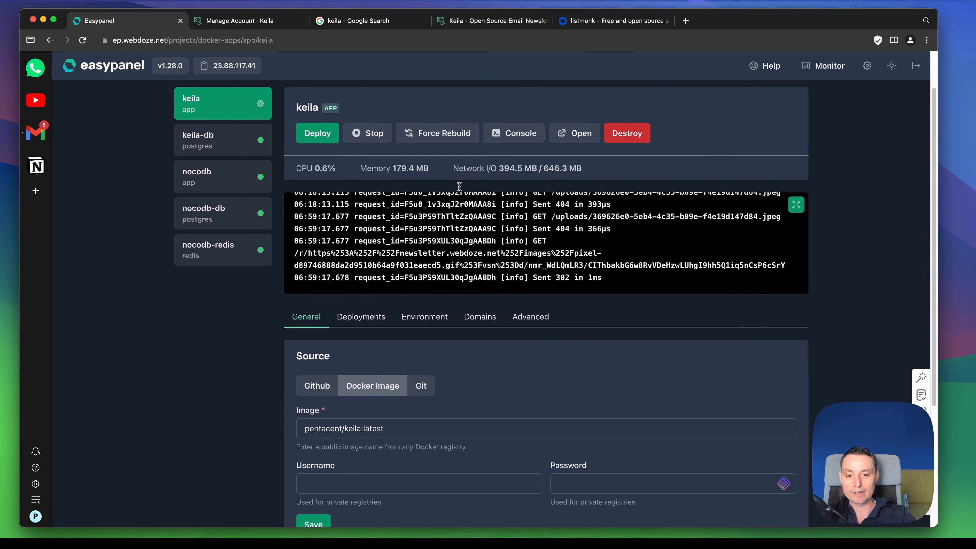
Step: Open the Keila instance at the app's newsletter.webdoze.net domain and view the senders of the bitdoze project
{"action": "left_click", "coordinate": [480, 316]}
{"action": "scroll", "coordinate": [487, 236], "scroll_direction": "down", "scroll_amount": 2}
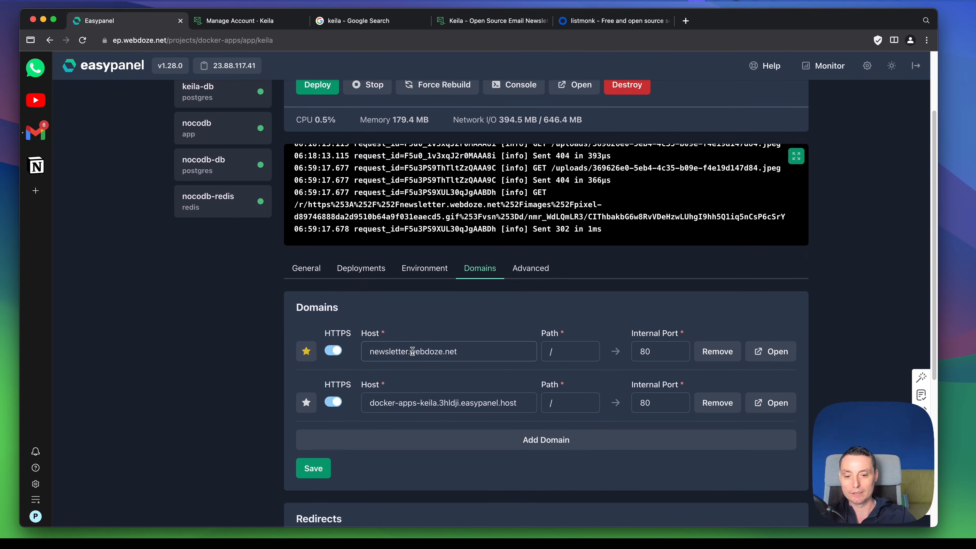
{"action": "left_click", "coordinate": [769, 352]}
{"action": "left_click", "coordinate": [419, 202]}
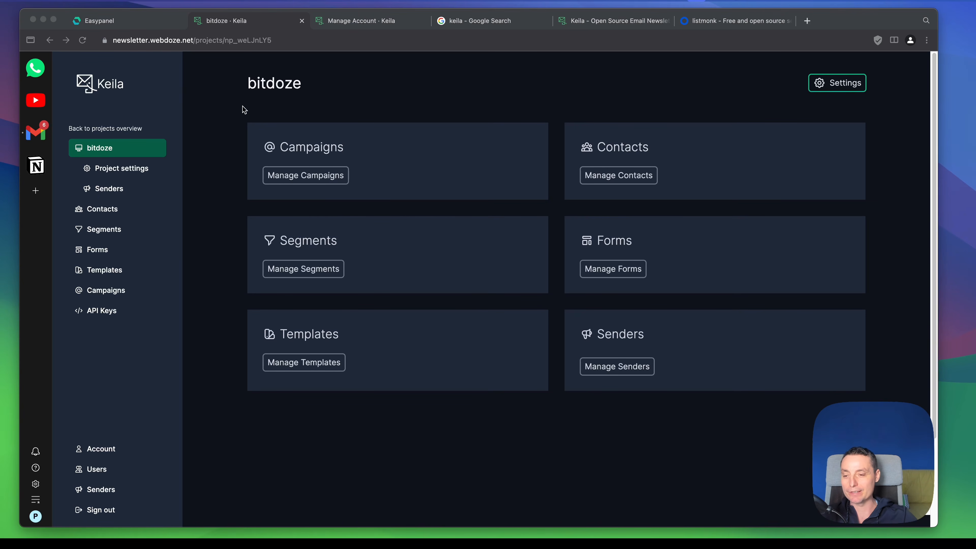
{"action": "left_click", "coordinate": [116, 190]}
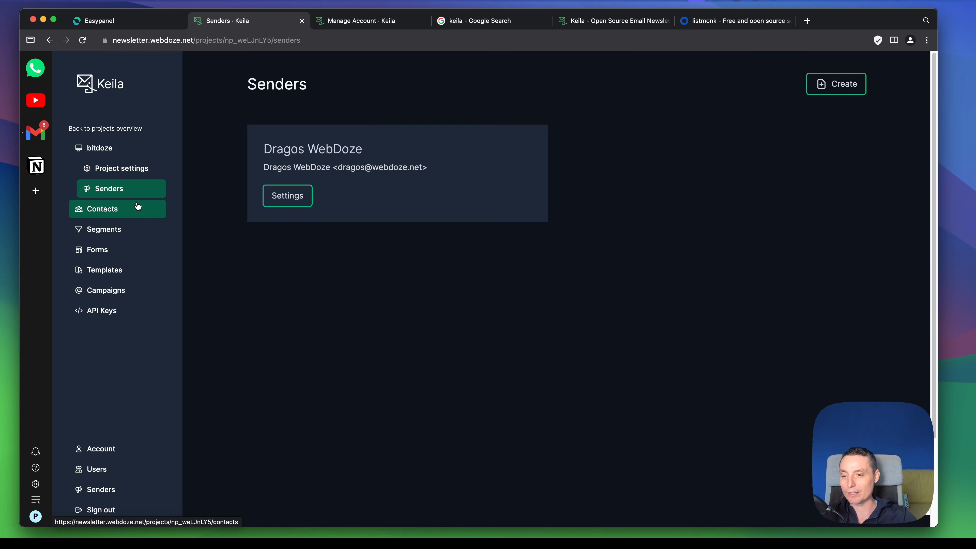
Step: Review the "Check Out Some FREE Carrd Alternatives" campaign's statistics, including 24-hour performance and link clicks, and return to the campaign list
{"action": "left_click", "coordinate": [117, 292]}
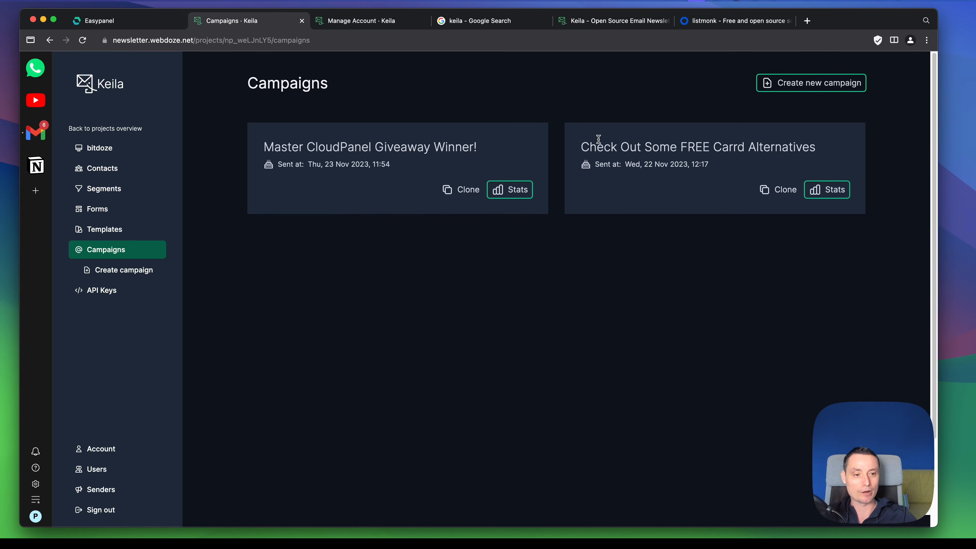
{"action": "left_click", "coordinate": [836, 196]}
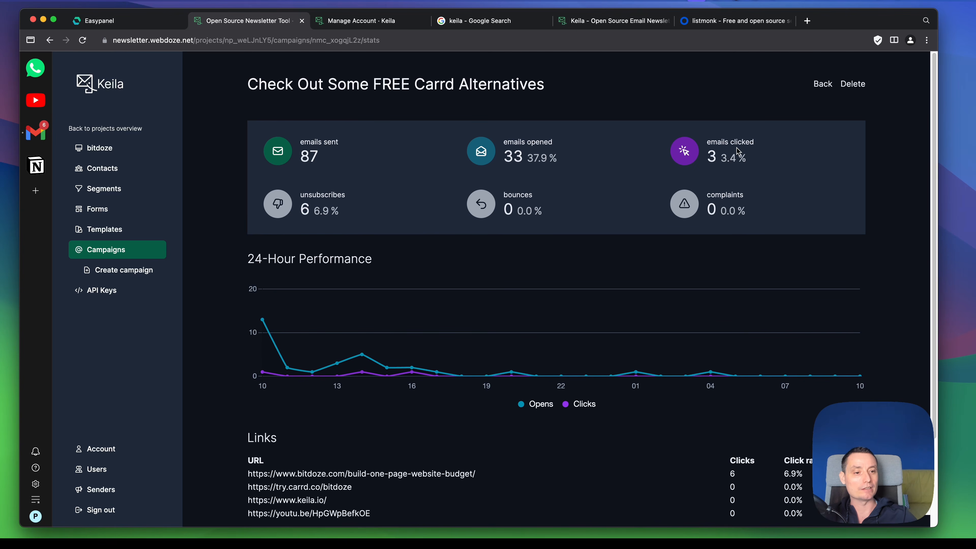
{"action": "scroll", "coordinate": [736, 148], "scroll_direction": "down", "scroll_amount": 2}
{"action": "scroll", "coordinate": [404, 263], "scroll_direction": "down", "scroll_amount": 2}
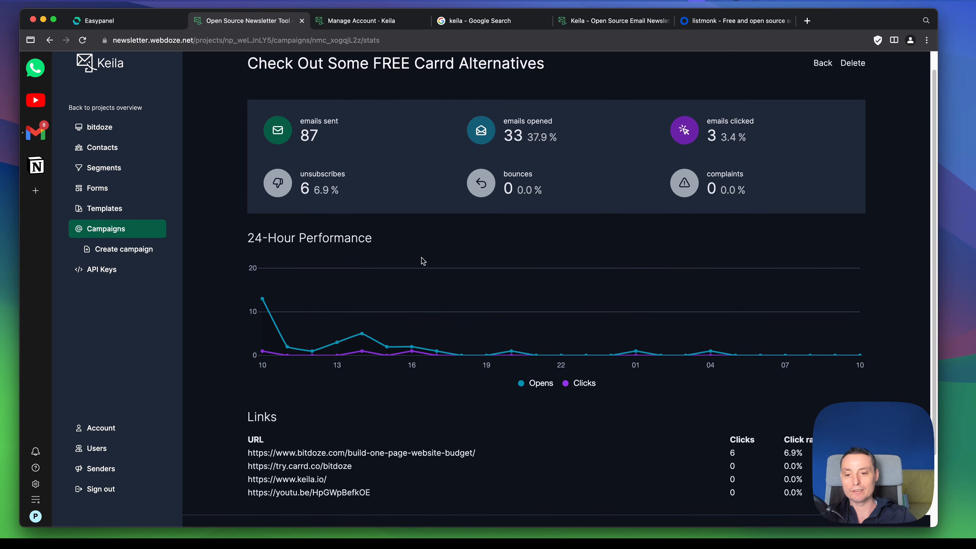
{"action": "scroll", "coordinate": [404, 263], "scroll_direction": "down", "scroll_amount": 10}
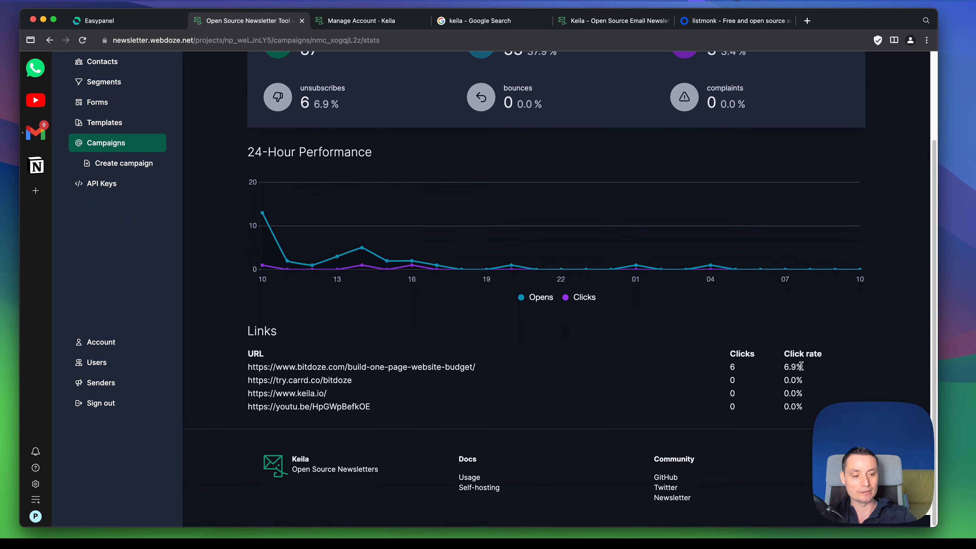
{"action": "scroll", "coordinate": [696, 318], "scroll_direction": "up", "scroll_amount": 12}
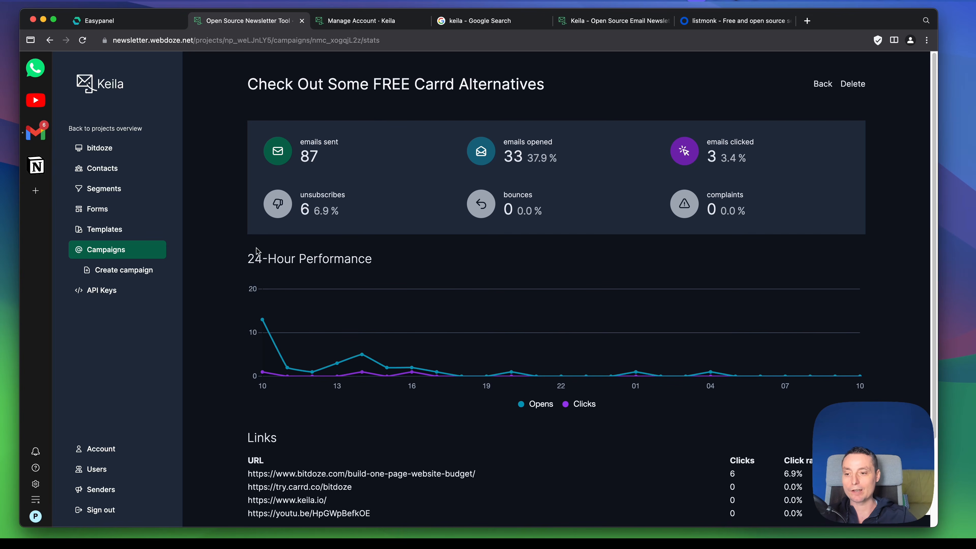
{"action": "left_click", "coordinate": [124, 256]}
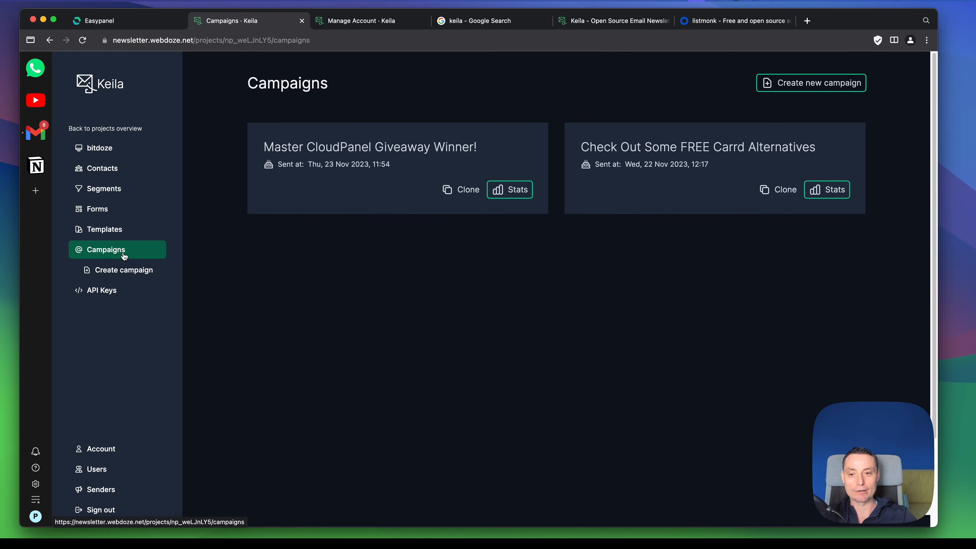